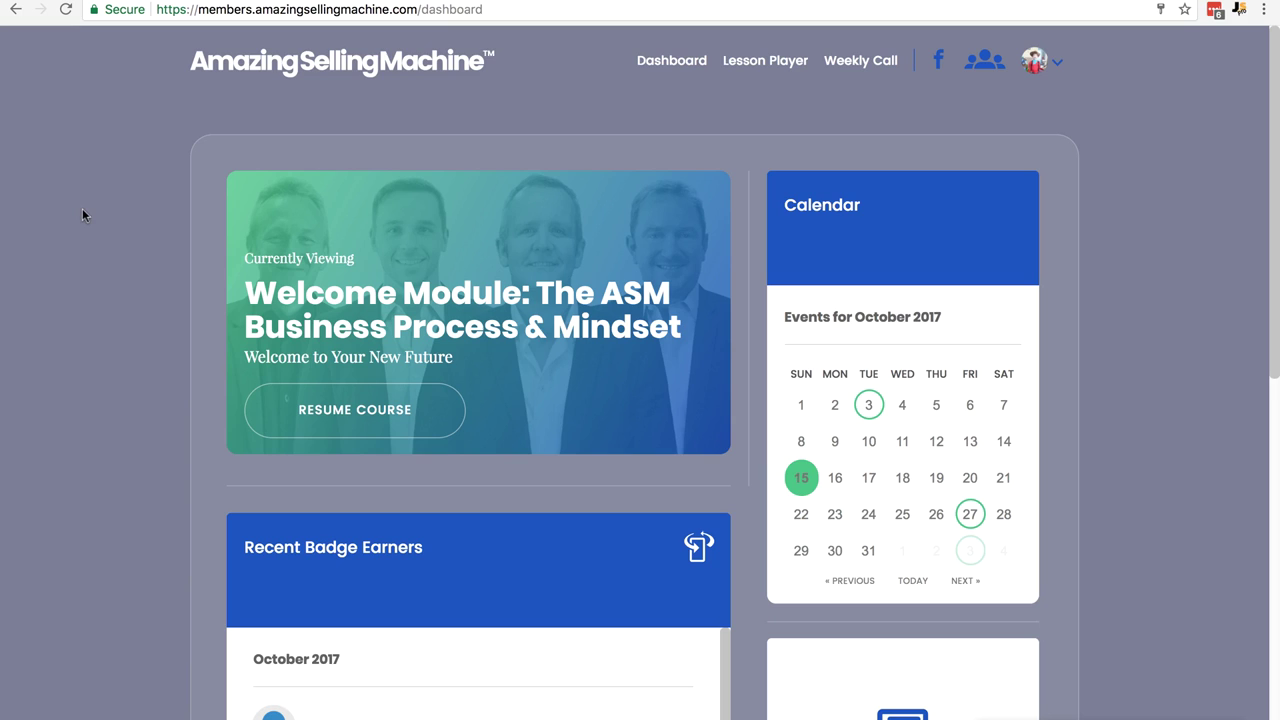
- Go from the member dashboard to the community forum and open the Test PM message from the notifications
left_click(985, 62)
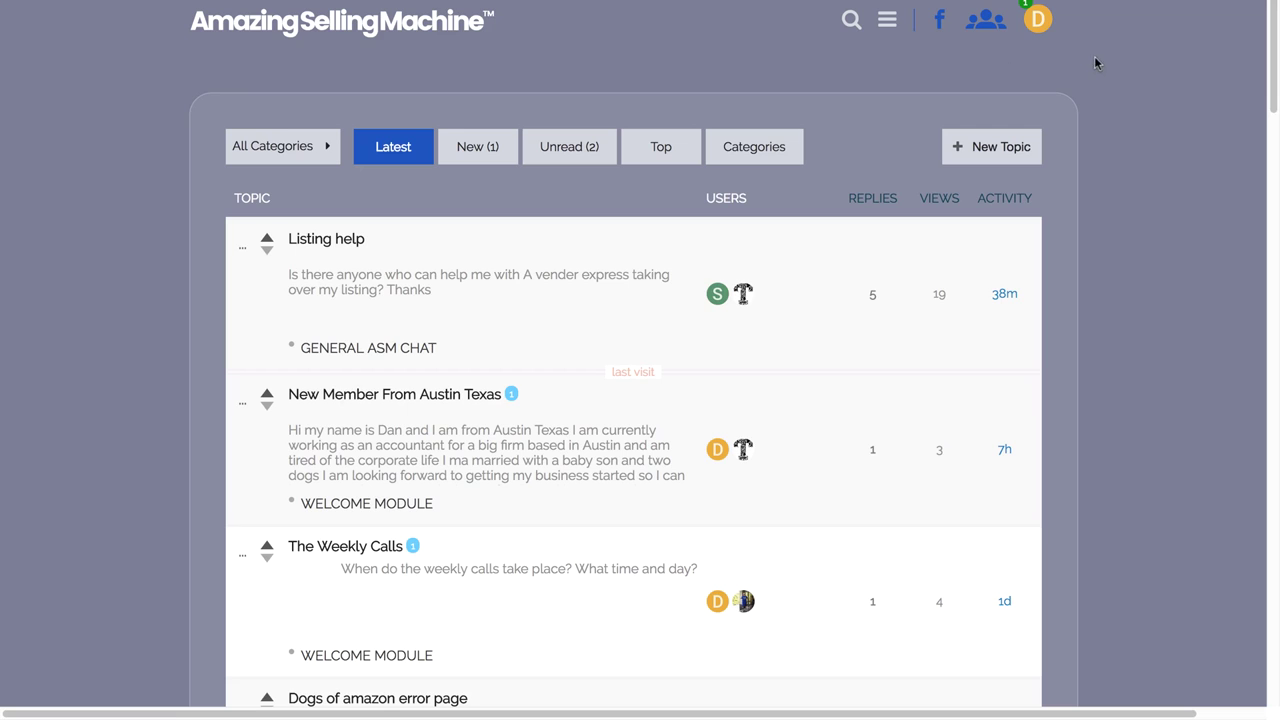
left_click(1040, 26)
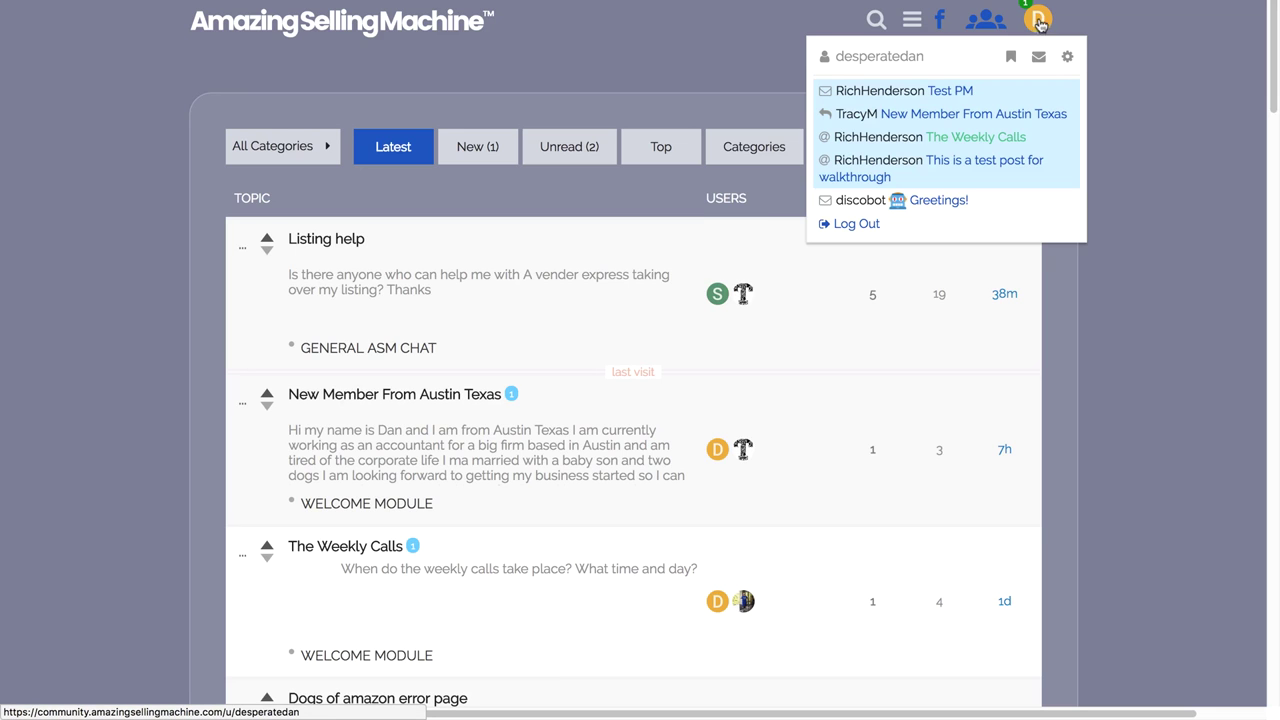
left_click(860, 95)
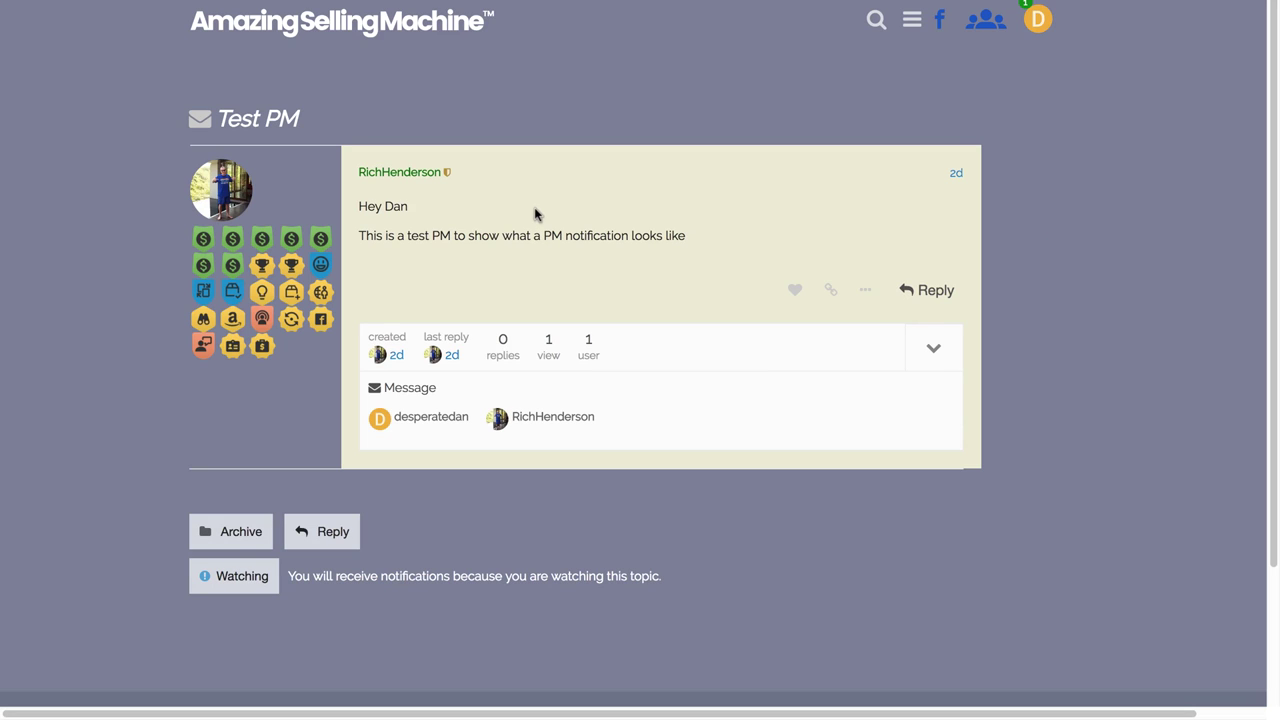
- Reply to the Test PM message with a short thank-you addressed to the sender
left_click(933, 299)
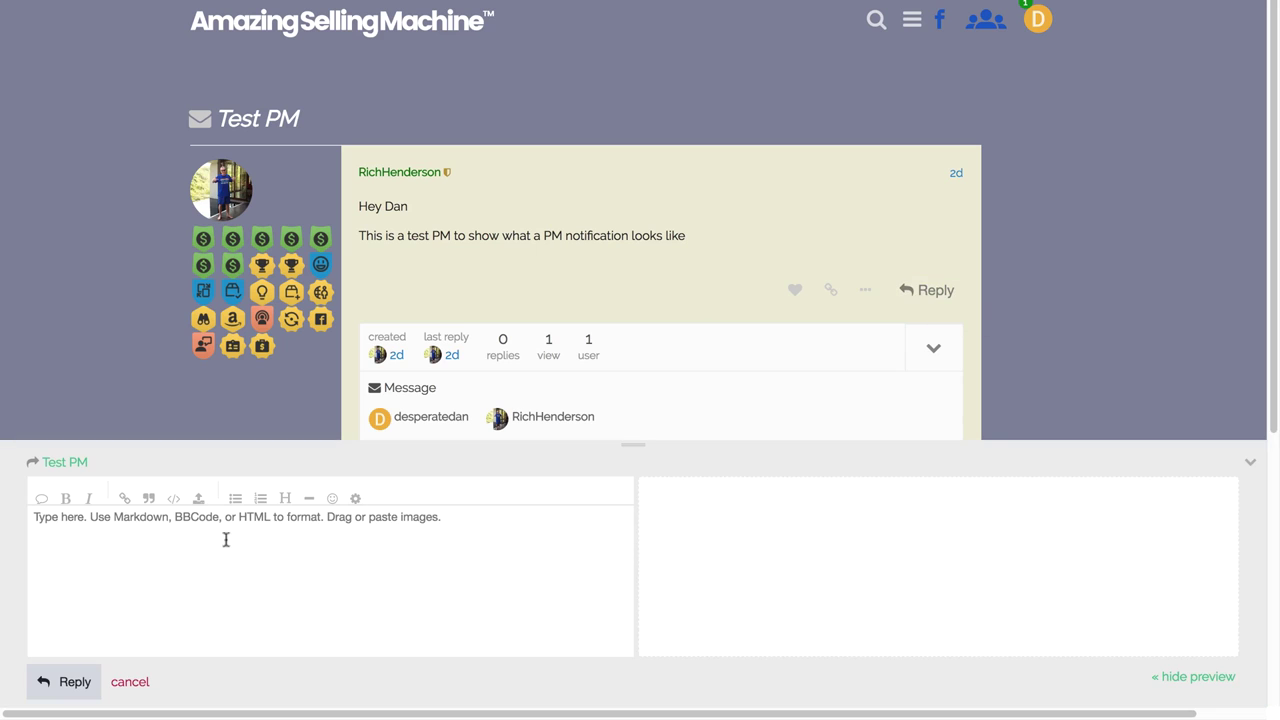
type("Thanks Rich")
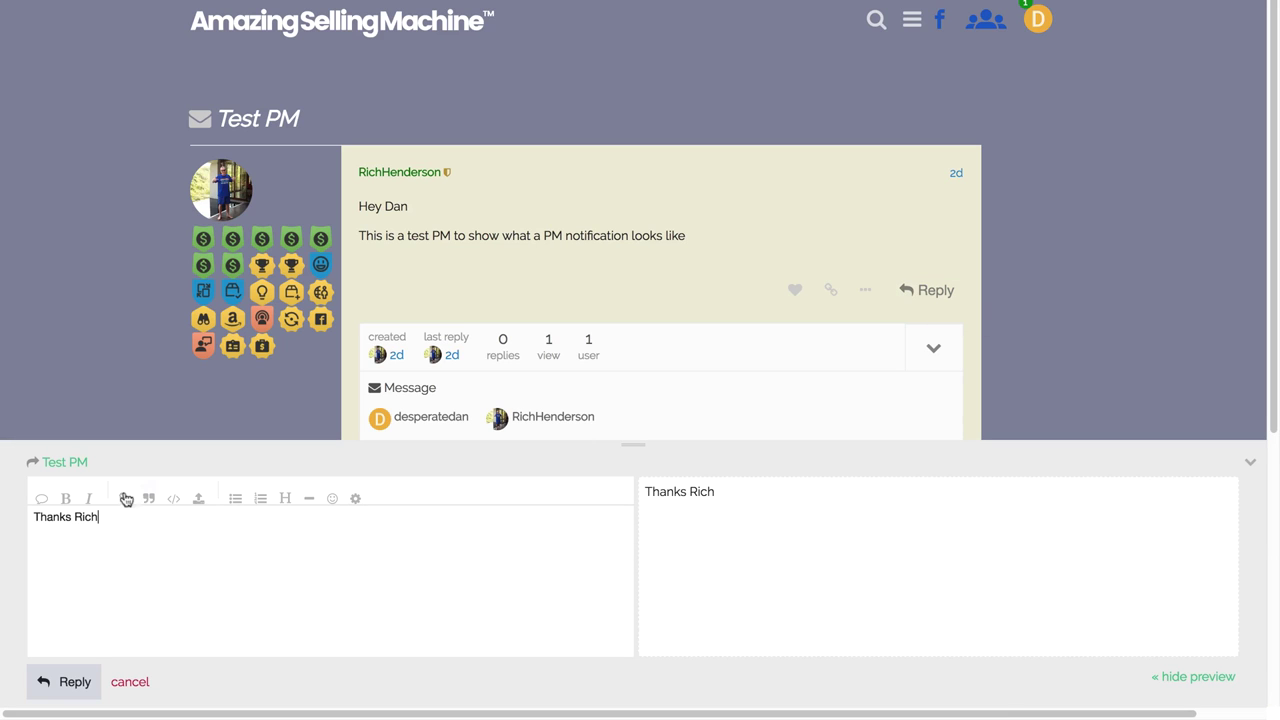
left_click(74, 684)
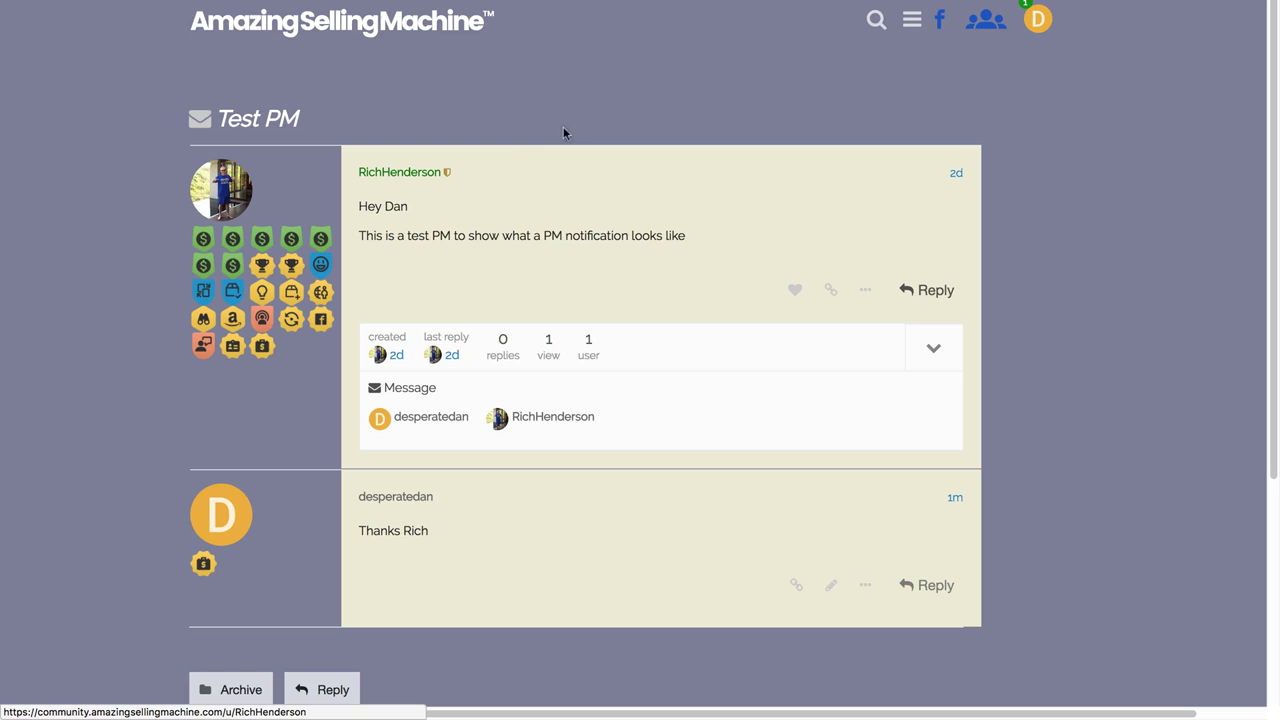
- Open the reply notification for the New Member From Austin Texas topic and read its posts
left_click(1036, 19)
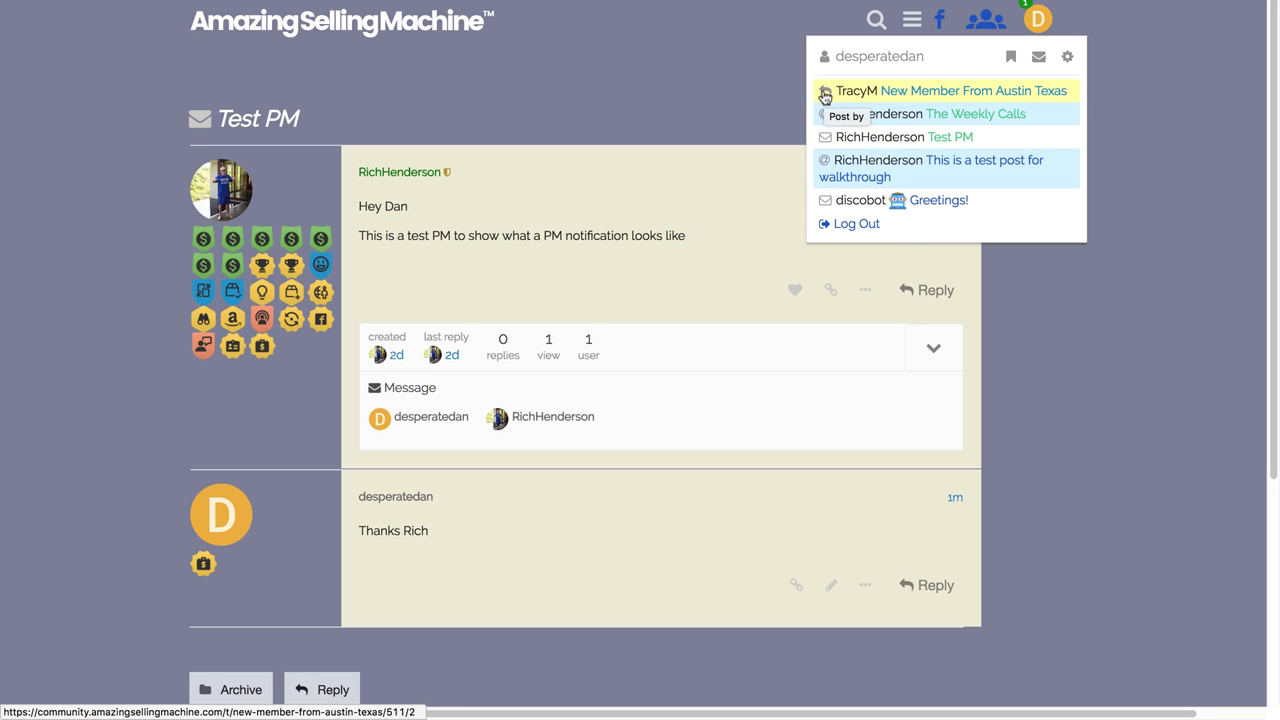
left_click(908, 94)
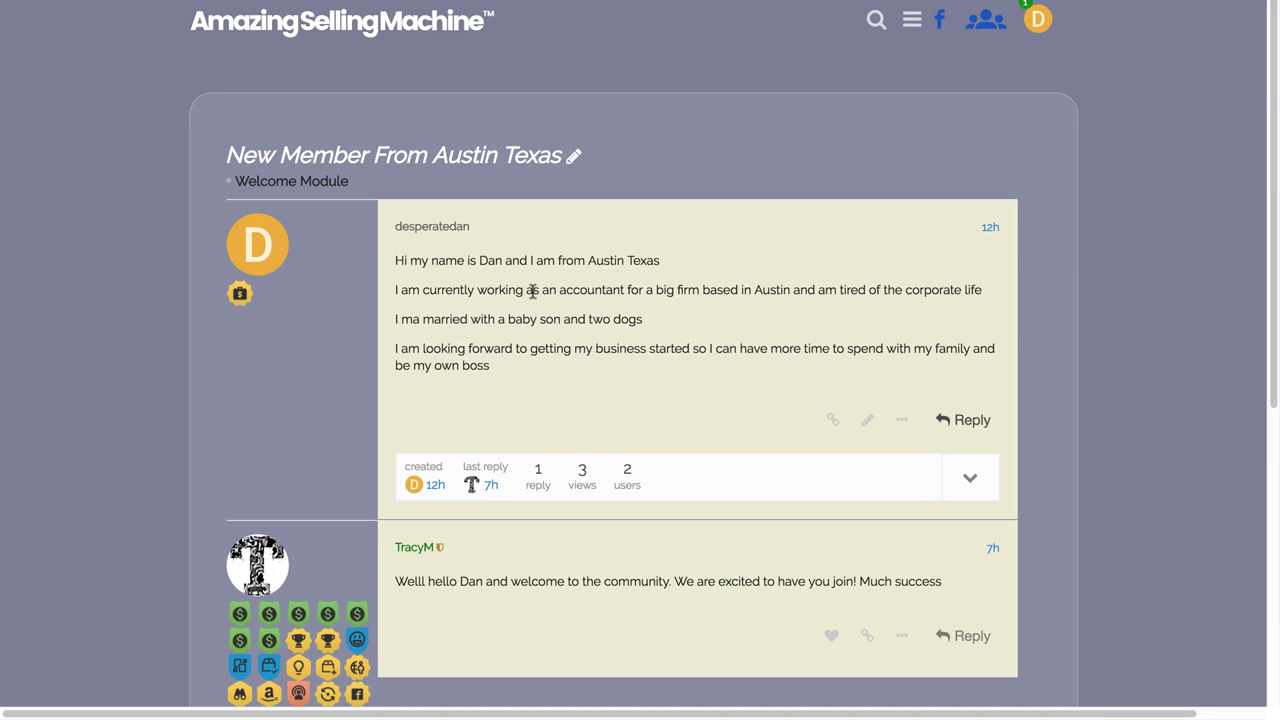
scroll(532, 290, "down", 3)
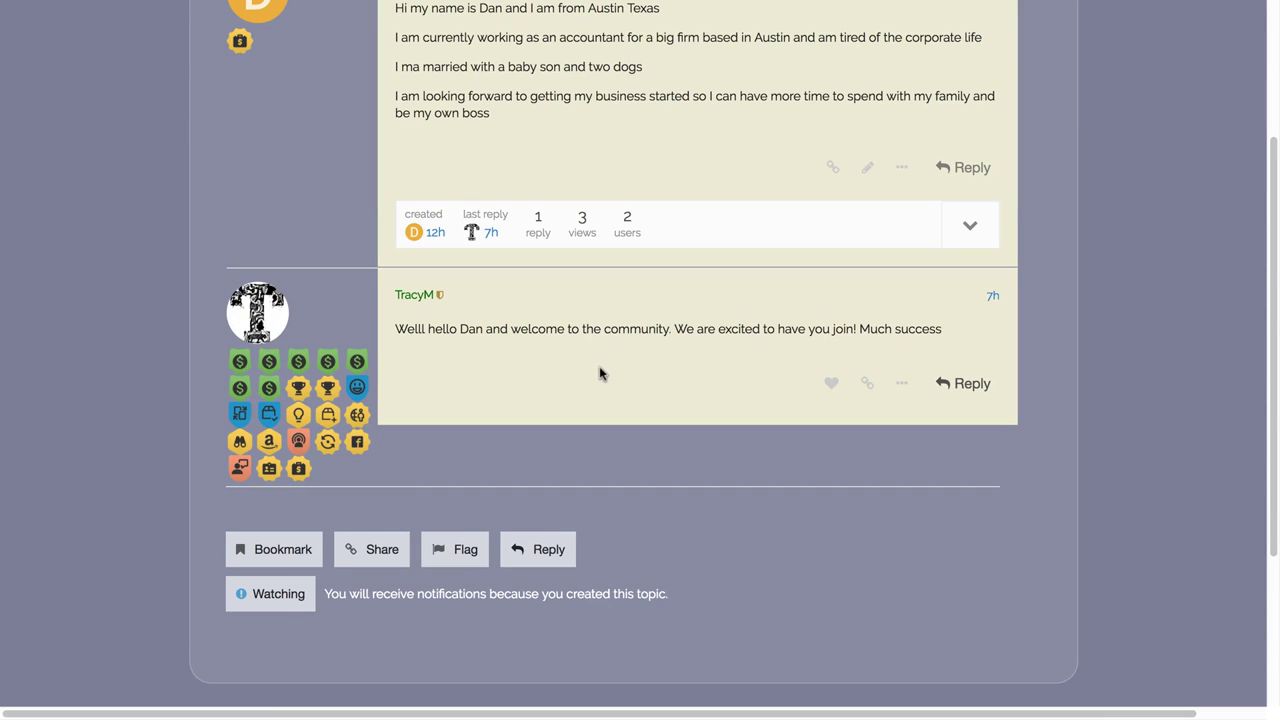
scroll(600, 373, "up", 3)
- Check the mention notifications for The Weekly Calls and This is a test post for walkthrough
left_click(1037, 22)
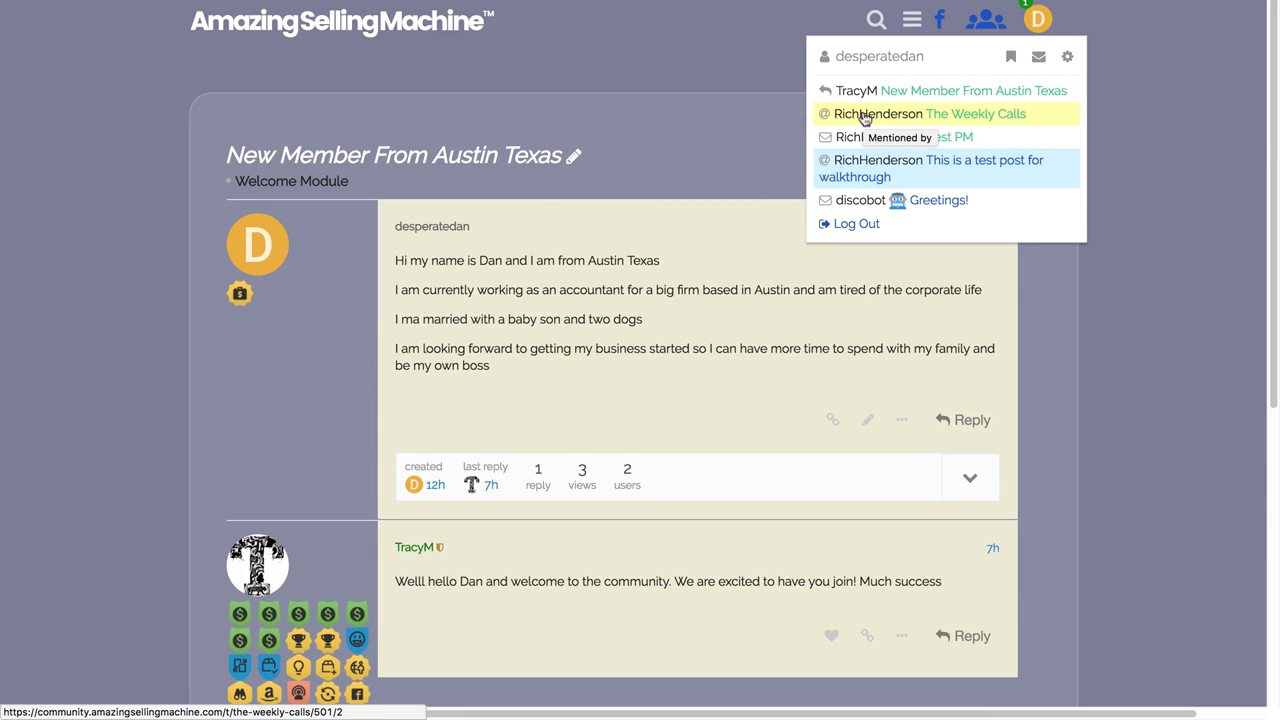
left_click(950, 116)
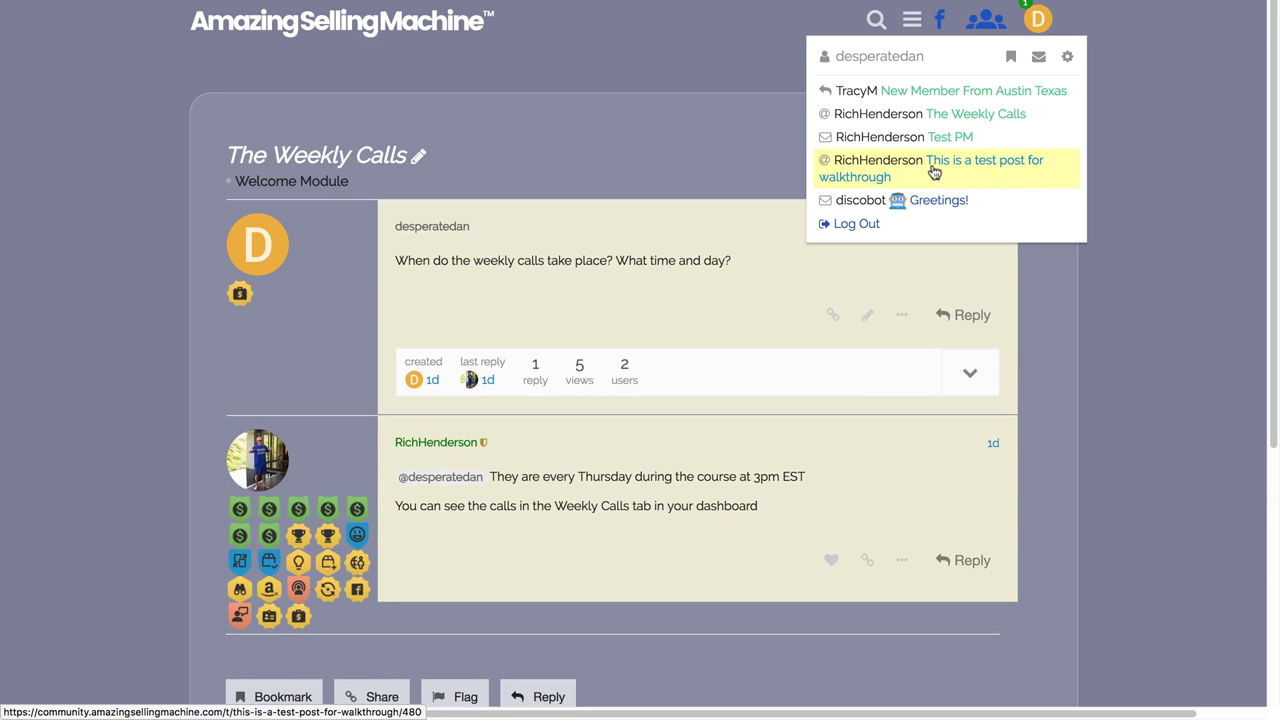
left_click(932, 171)
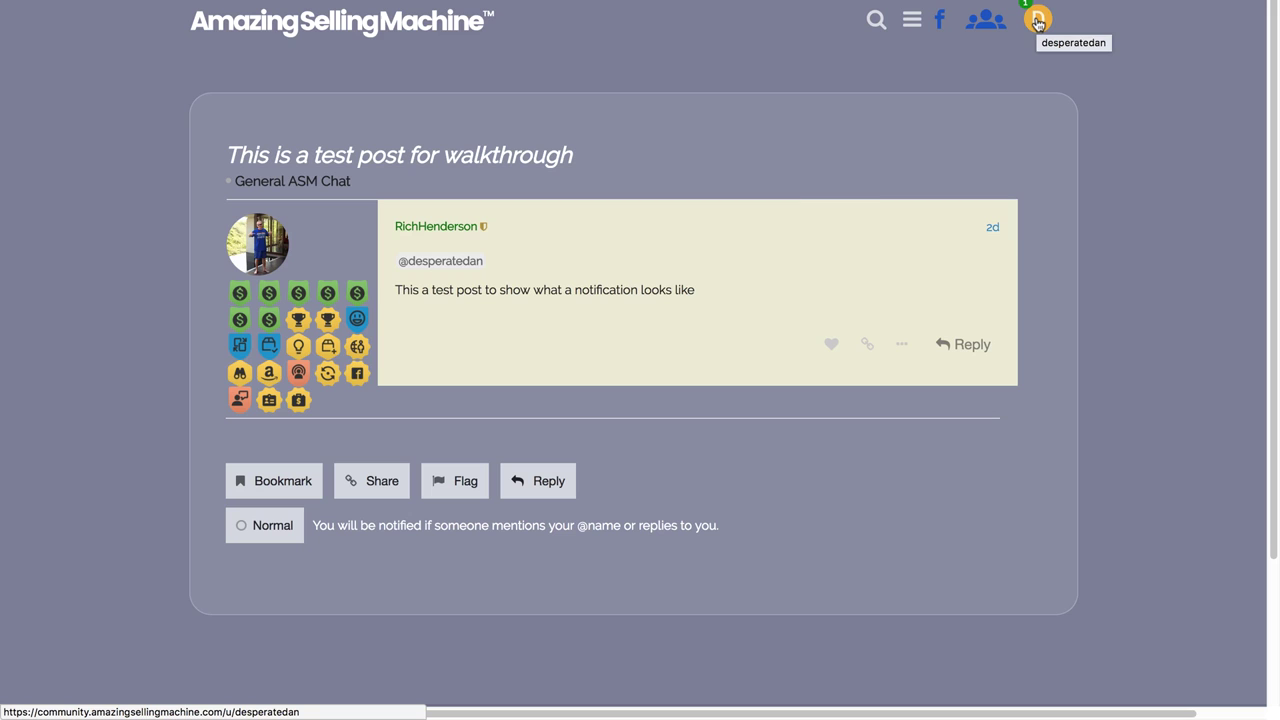
left_click(1037, 22)
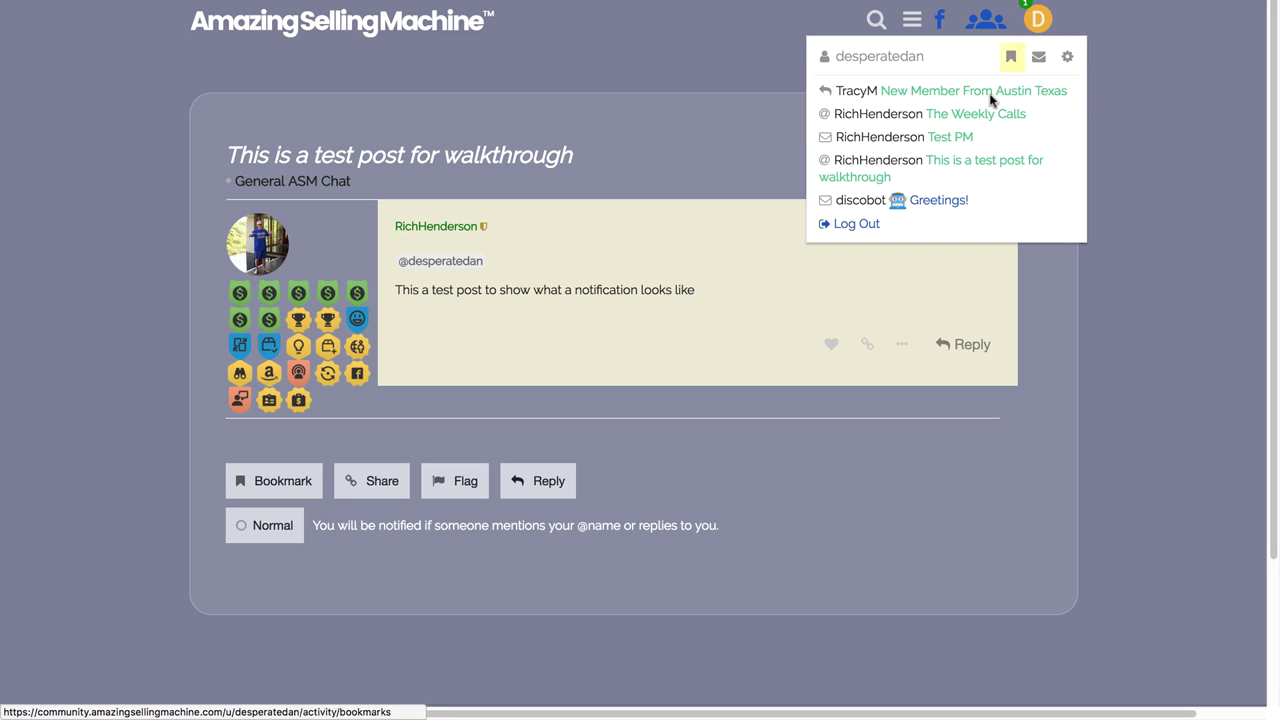
left_click(740, 55)
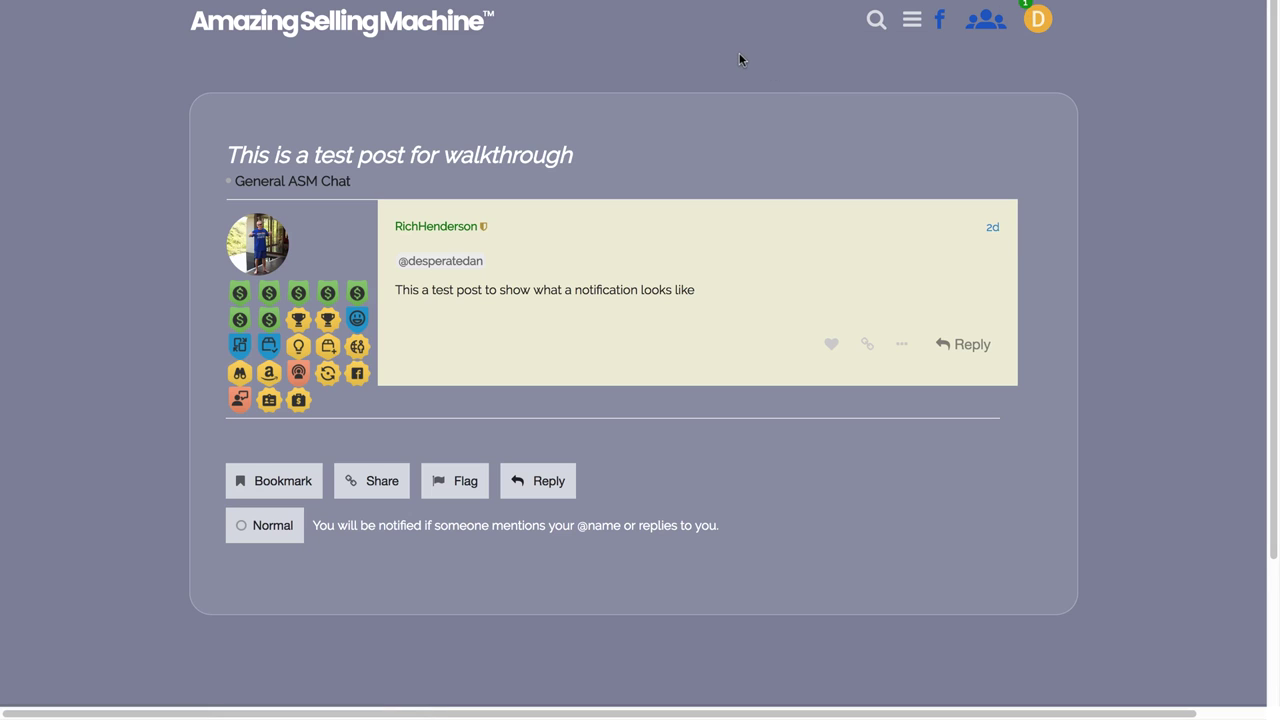
- Return to the forum's main topic list and look through the latest topics
left_click(370, 30)
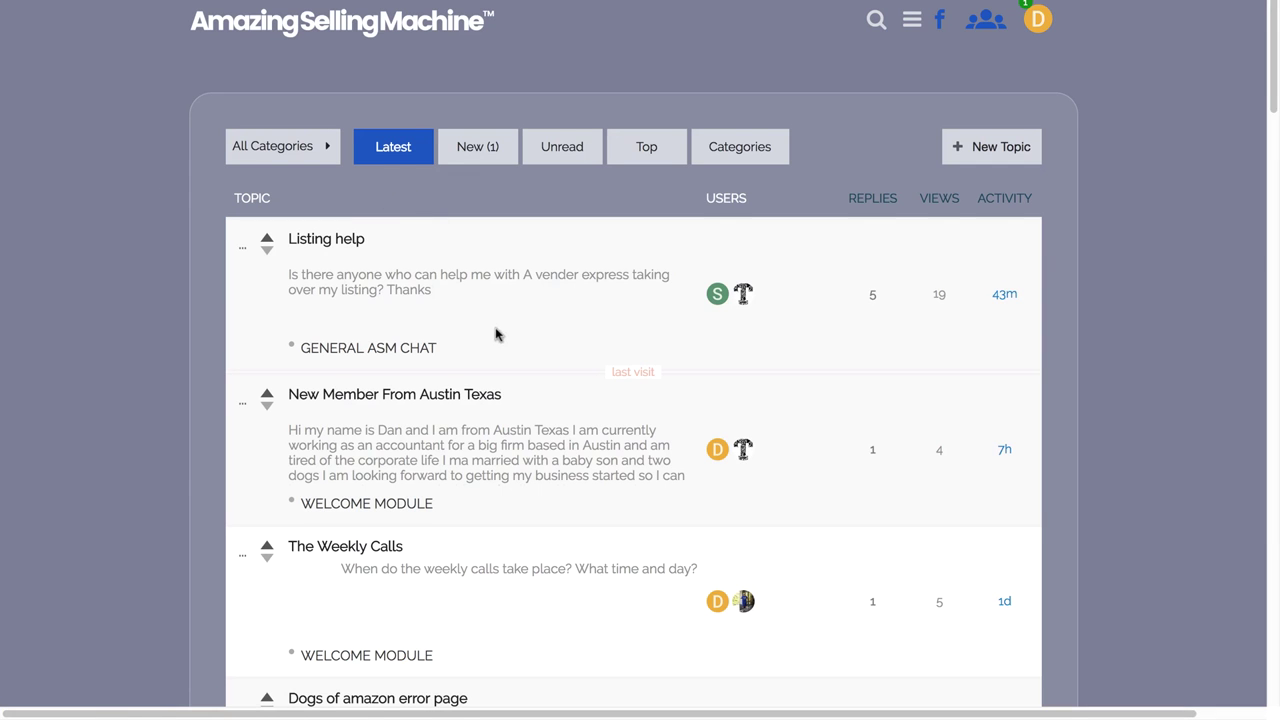
scroll(497, 325, "down", 3)
scroll(499, 323, "down", 4)
scroll(497, 198, "up", 6)
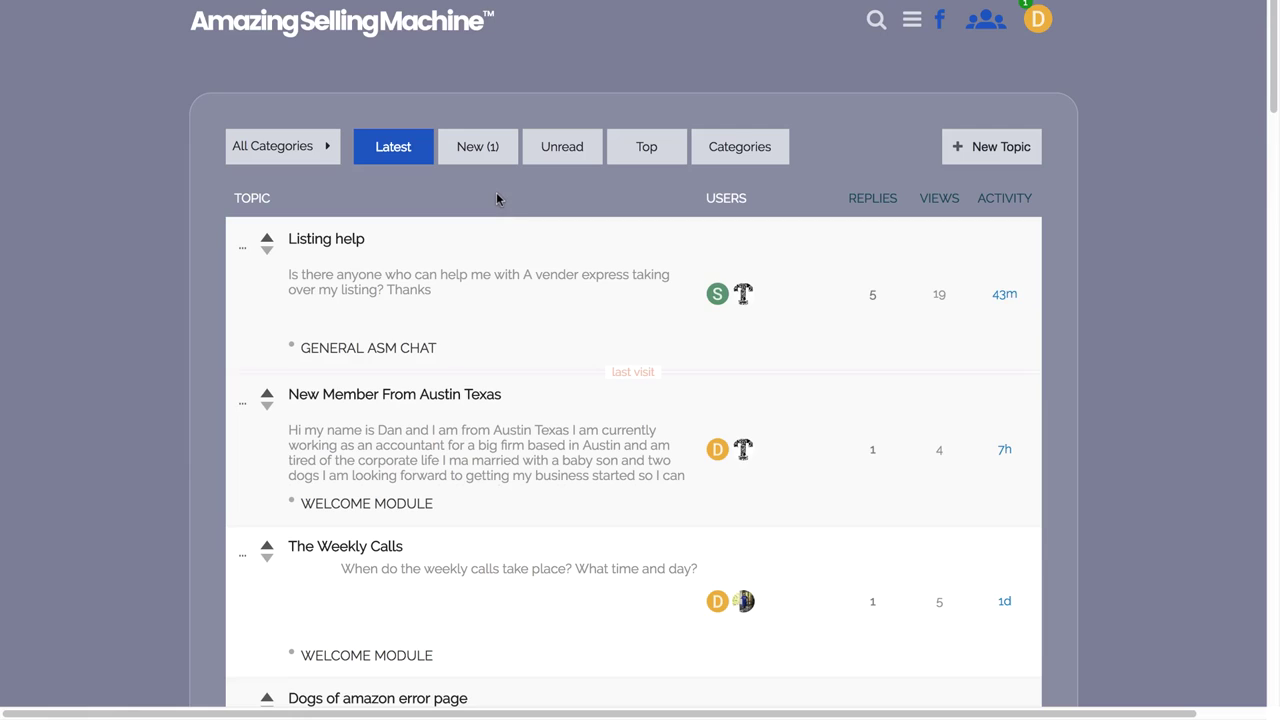
- Filter the topic list to the Module 1 category and browse its topics
left_click(268, 150)
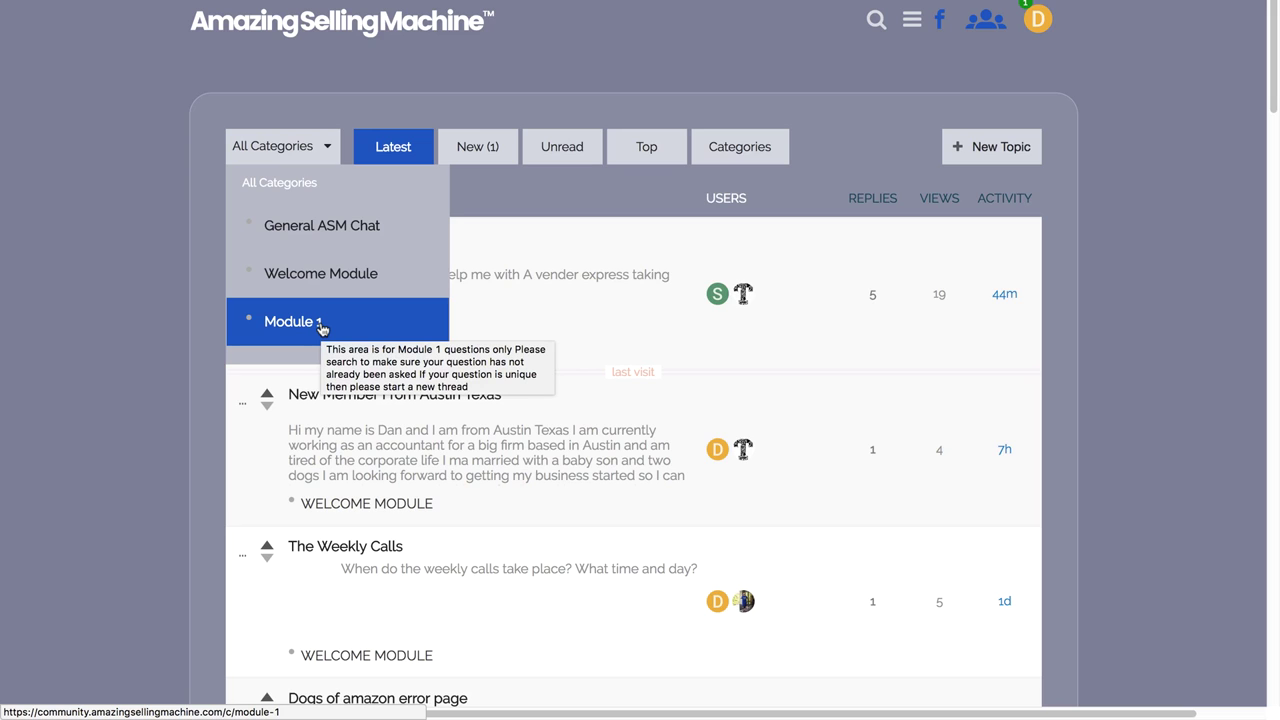
left_click(58, 158)
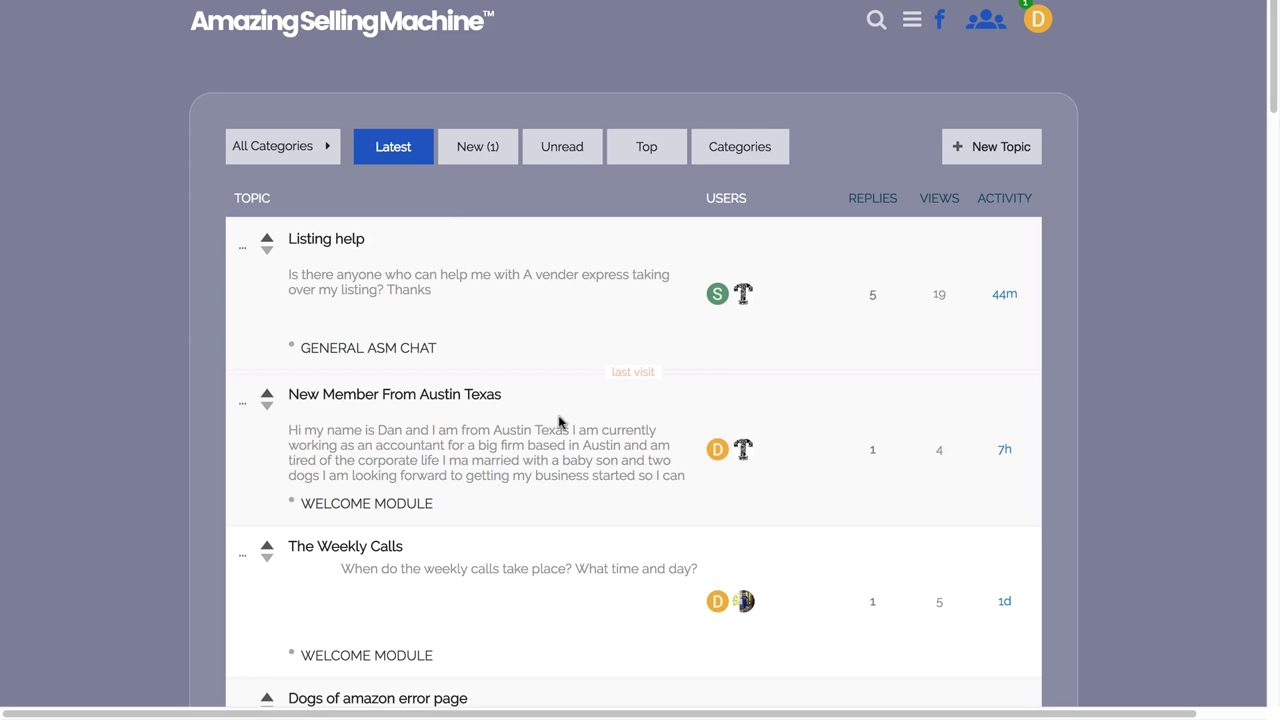
left_click(283, 152)
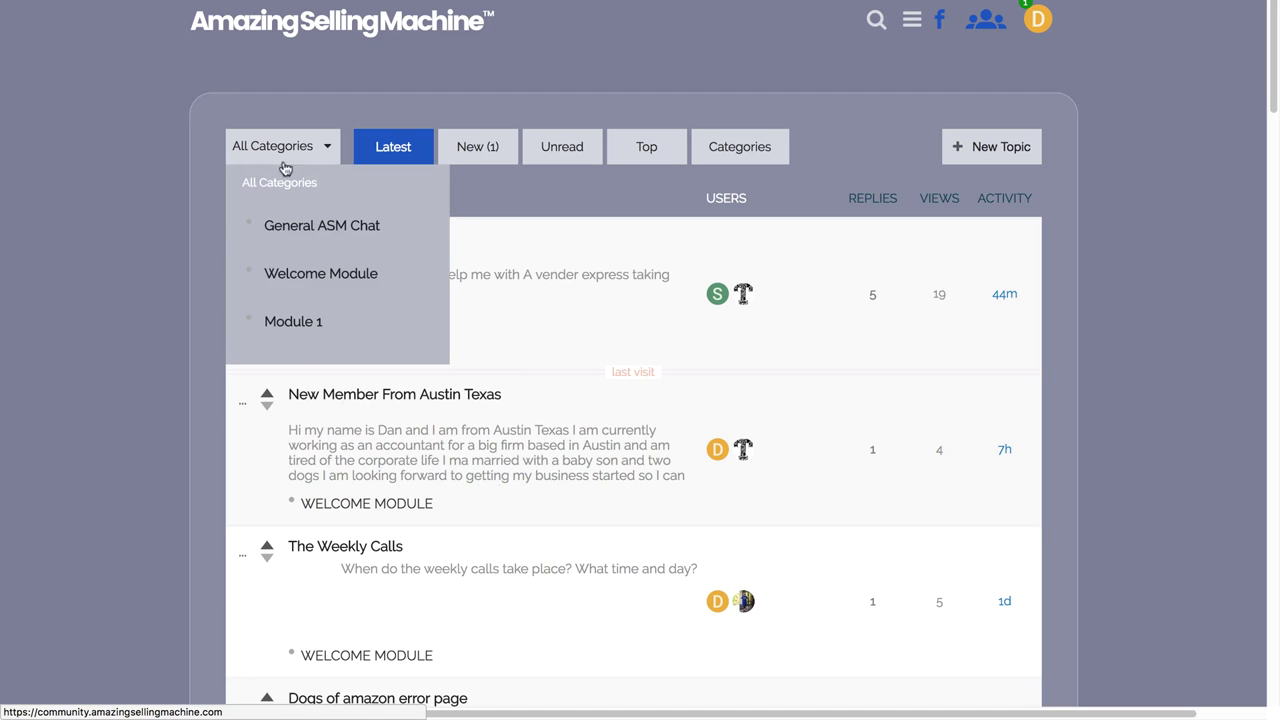
left_click(301, 322)
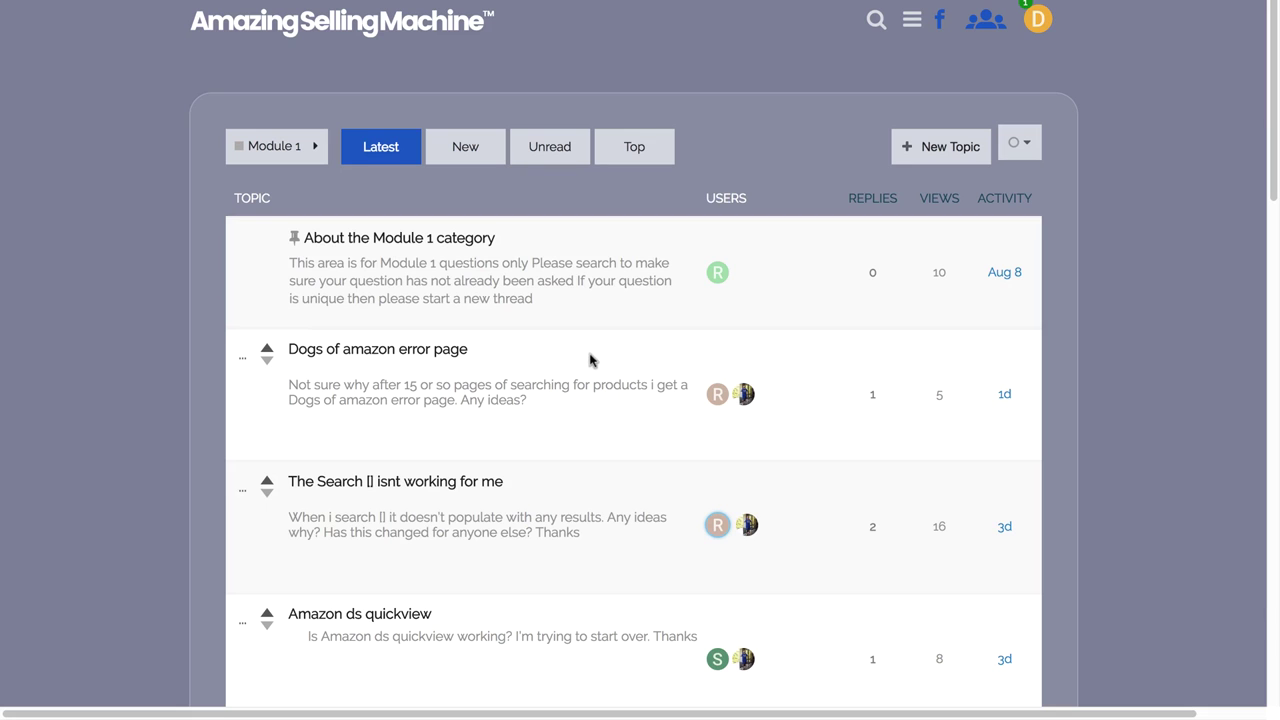
scroll(590, 360, "down", 10)
scroll(590, 360, "up", 10)
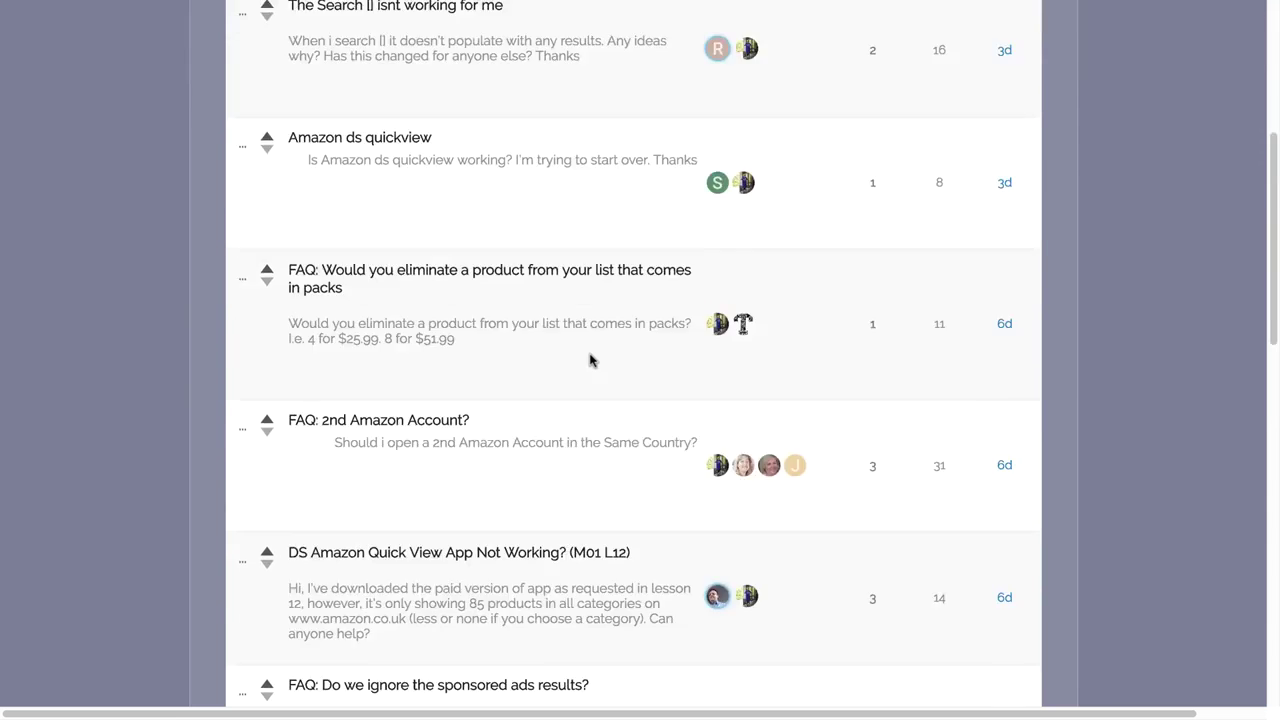
scroll(590, 360, "down", 2)
scroll(590, 360, "up", 7)
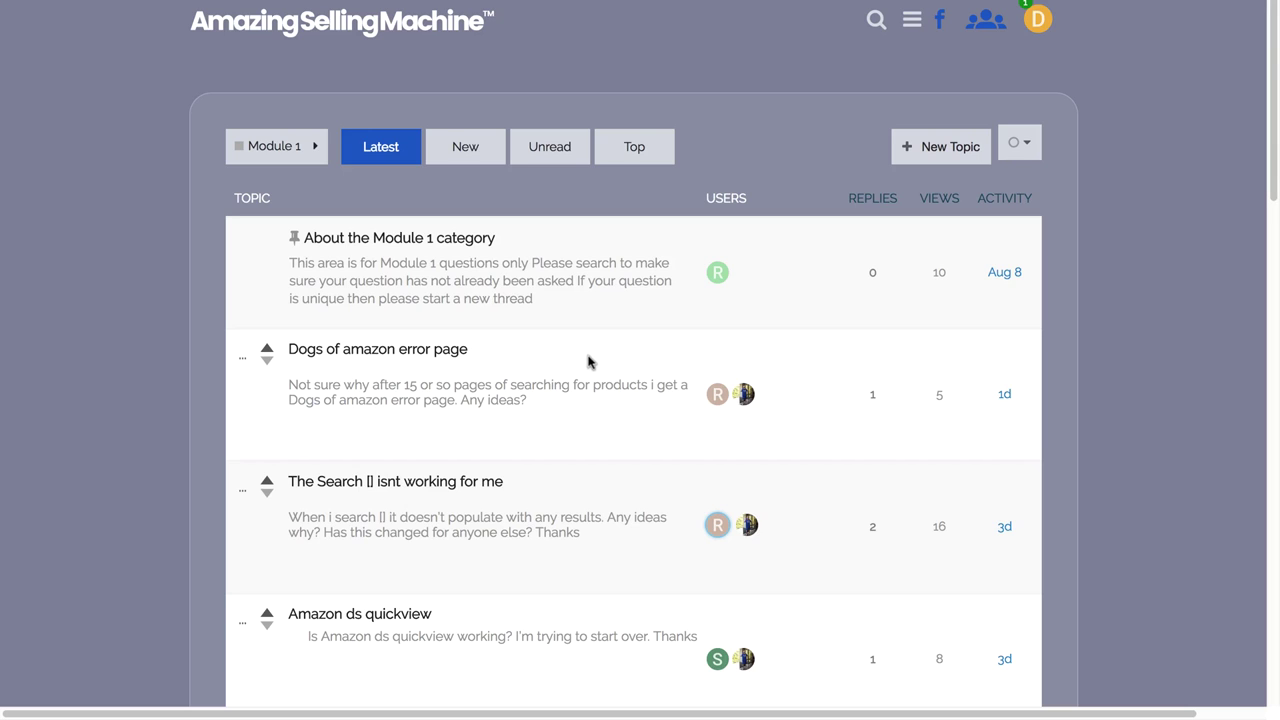
- Search the Module 1 category for "BSR Ranges" and close the search
left_click(872, 22)
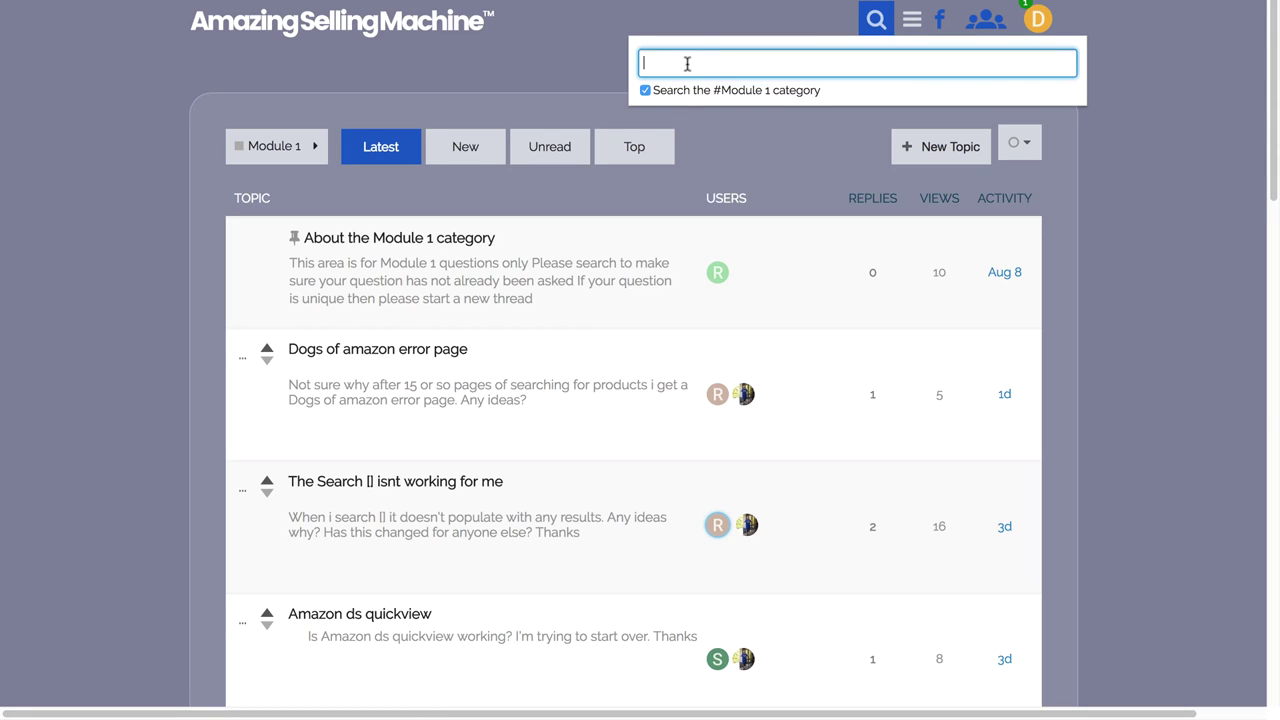
type("BSR Ranges")
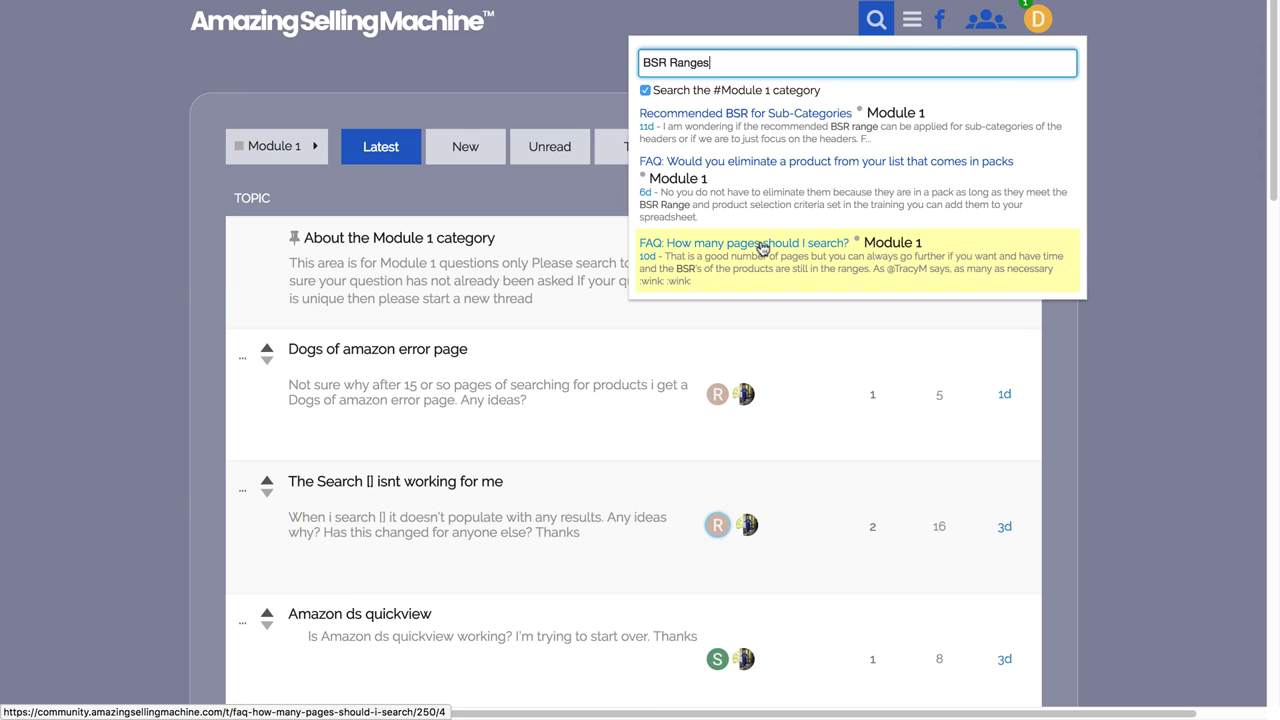
left_click(130, 289)
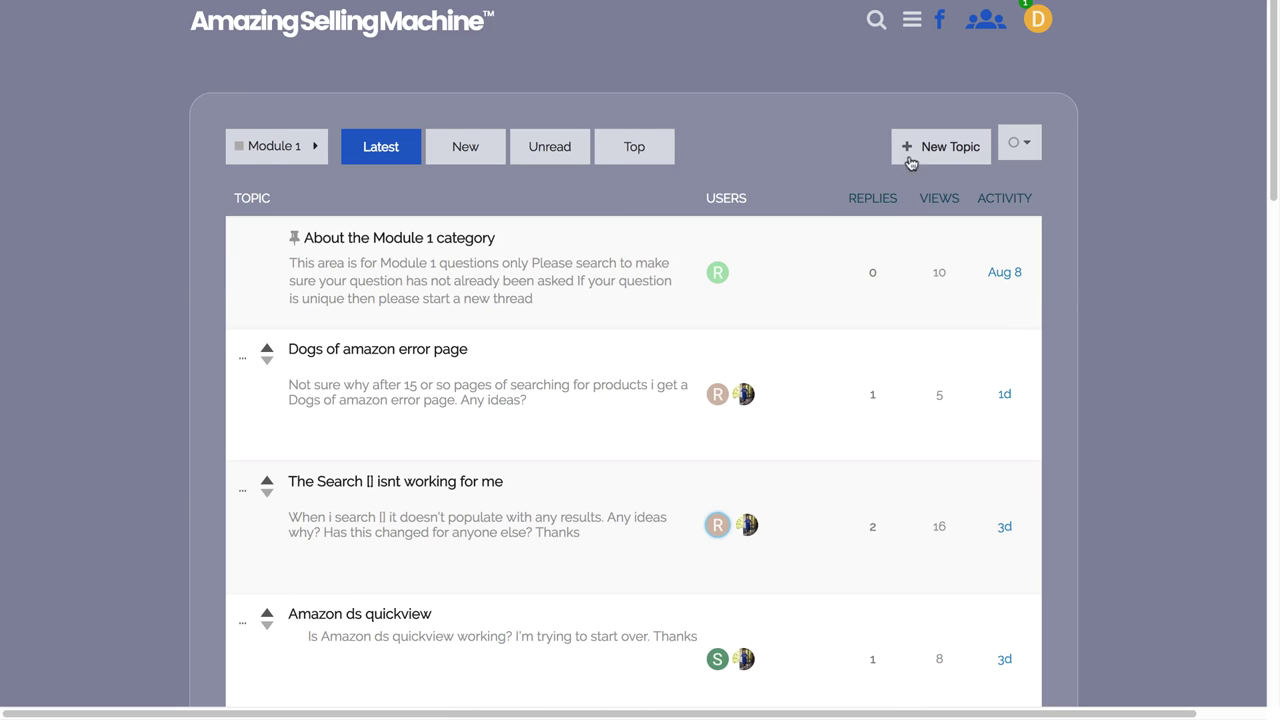
- Switch to the Welcome Module category, view its New Member From Austin Texas topic and return to the category's topic list
left_click(271, 150)
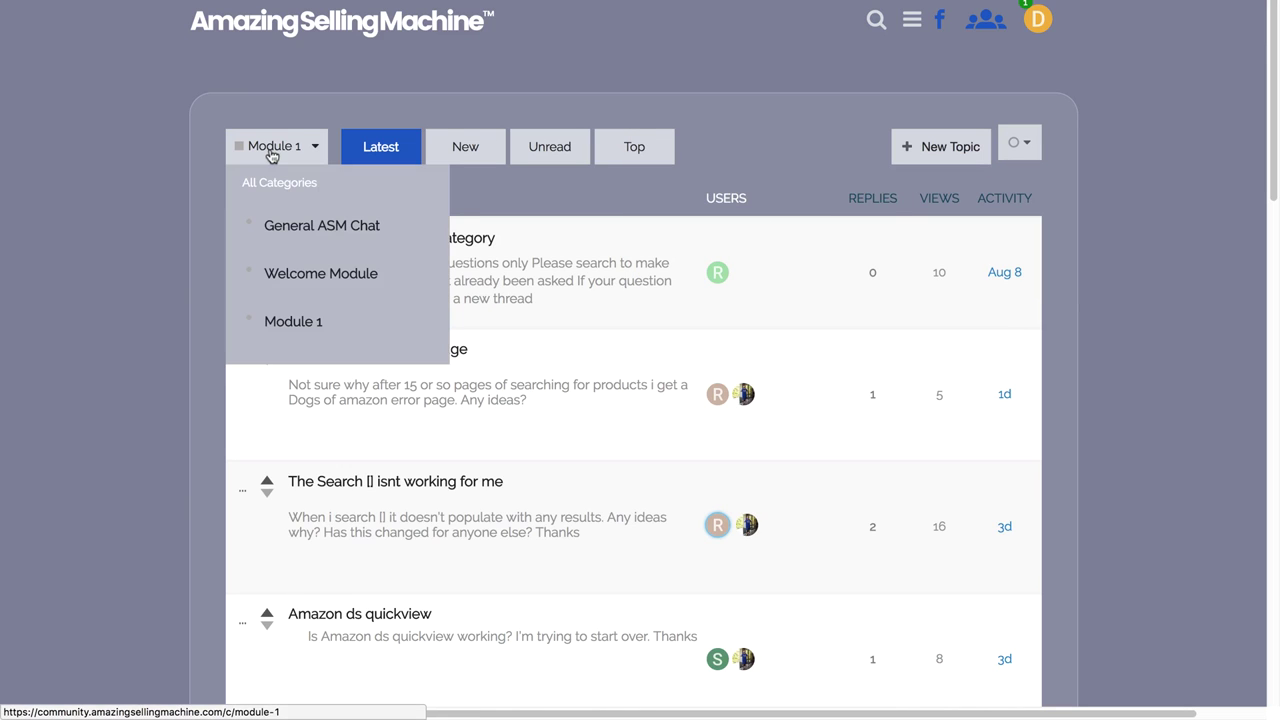
left_click(289, 276)
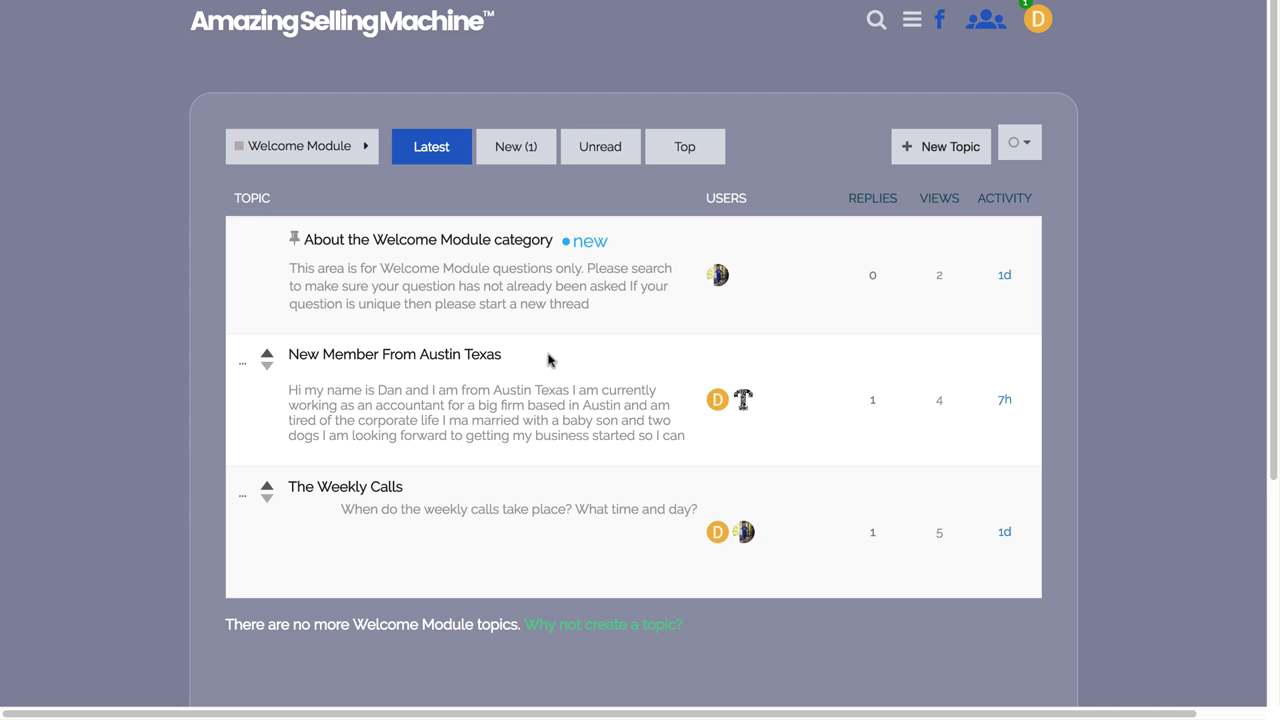
left_click(490, 356)
scroll(42, 371, "up", 10)
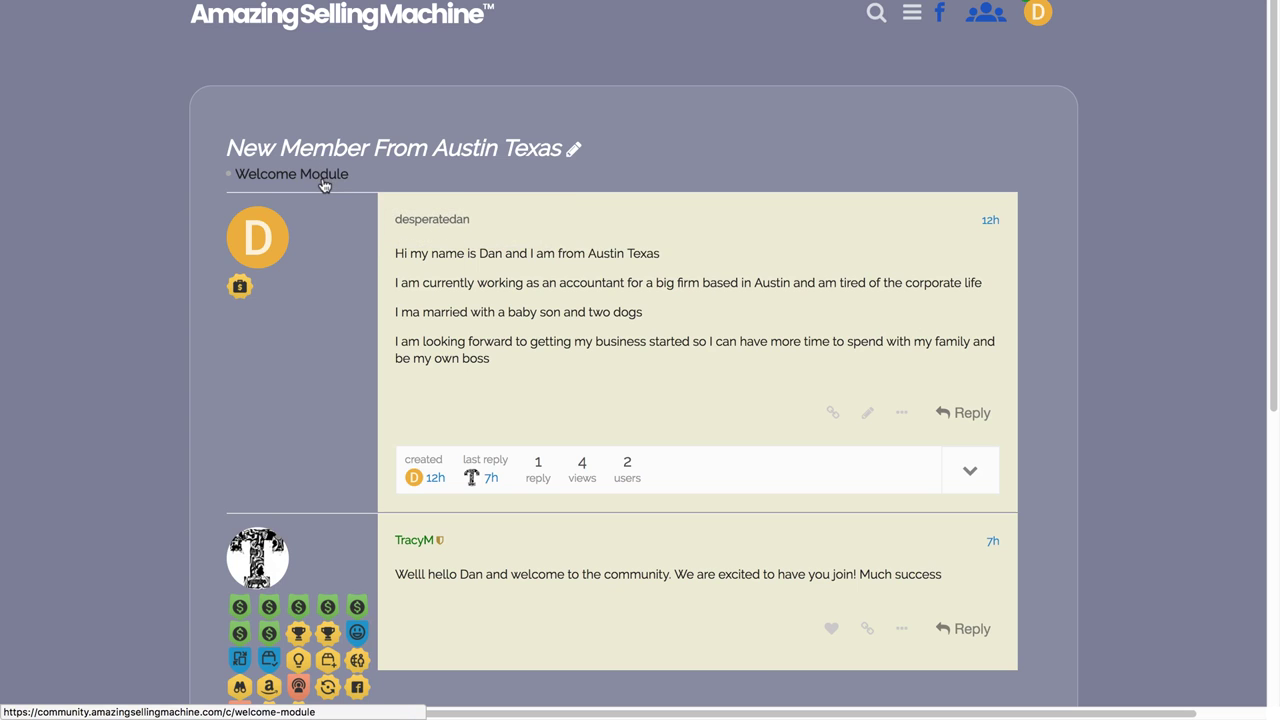
left_click(324, 185)
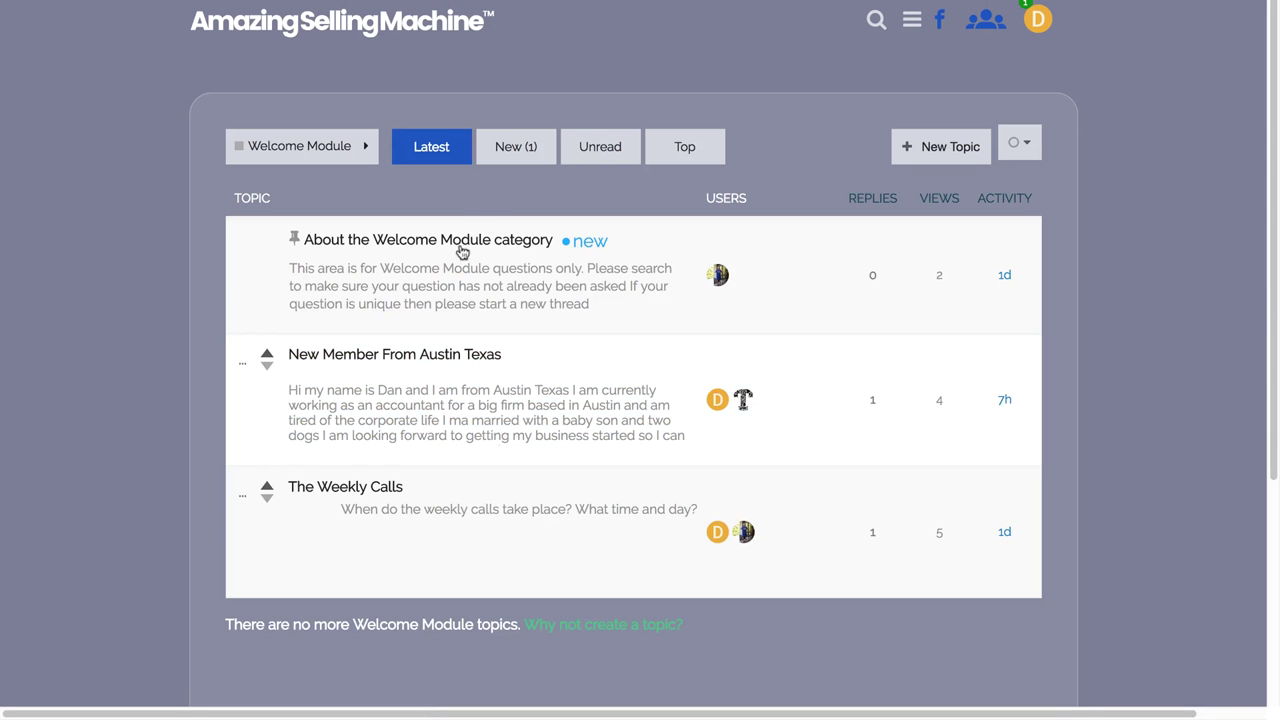
- Start a new Welcome Module topic titled "New Member From London UK" and dismiss the similar-topics suggestion
left_click(955, 150)
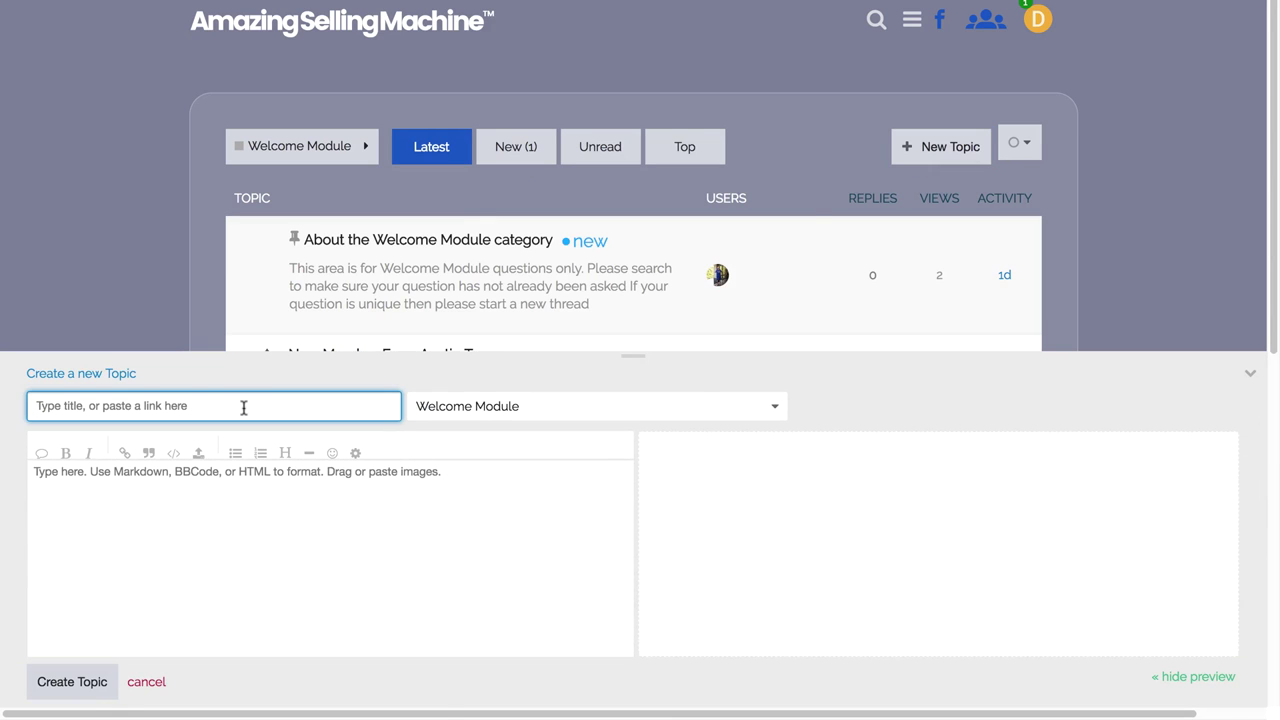
type("New Member From London UK")
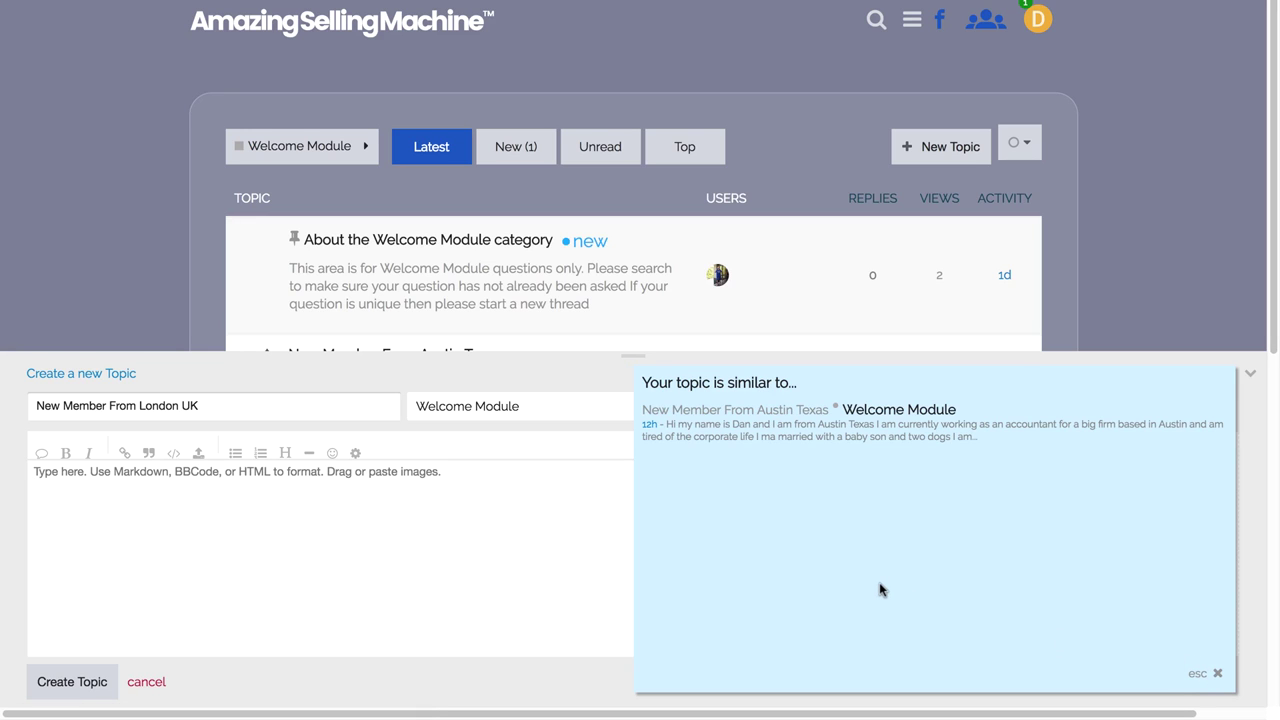
key("Escape")
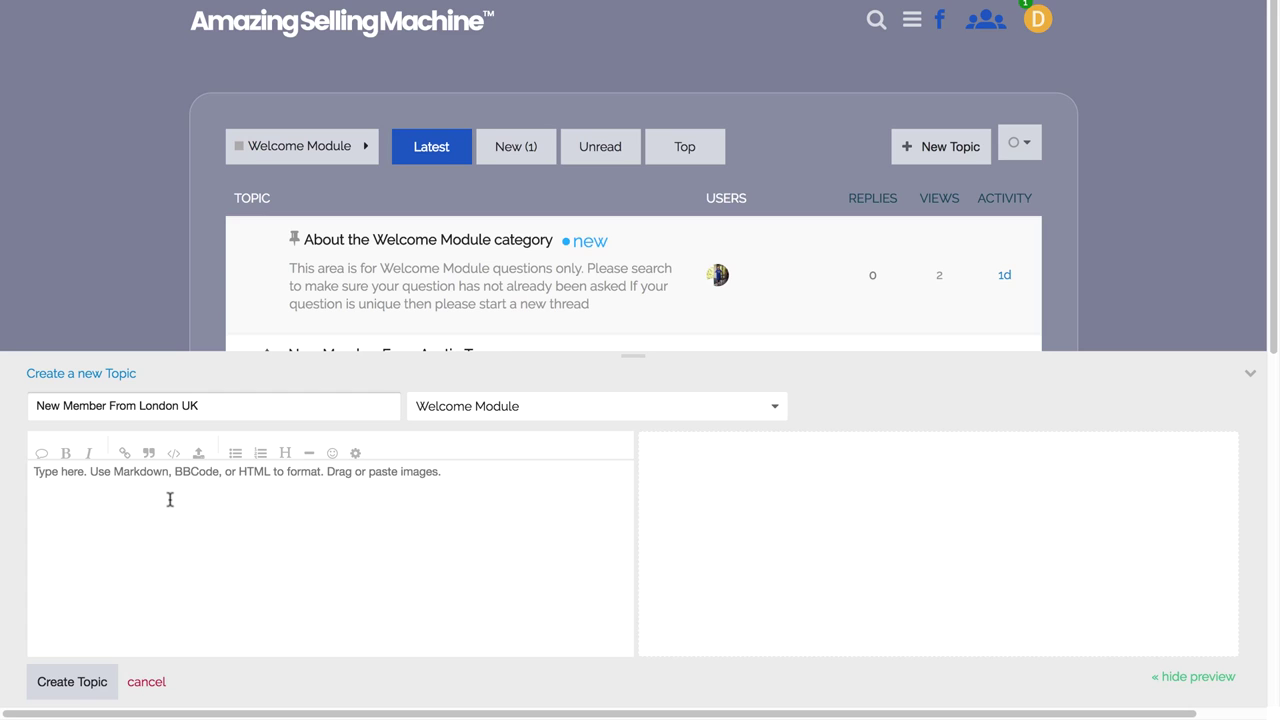
- Fill the topic body with the accountant's self-introduction about job, family and business hopes, giving London UK as the home location
type("Hi my name is Dan and I am from Austin Texas  I am currently working as an accountant for a big firm based in Austin and am tired of the corporate life  I ma married with a baby son and two dogs  I am looking forward to getting my business started so I can have more time to spend with my family and be my own boss")
left_click_drag(209, 471, 278, 472)
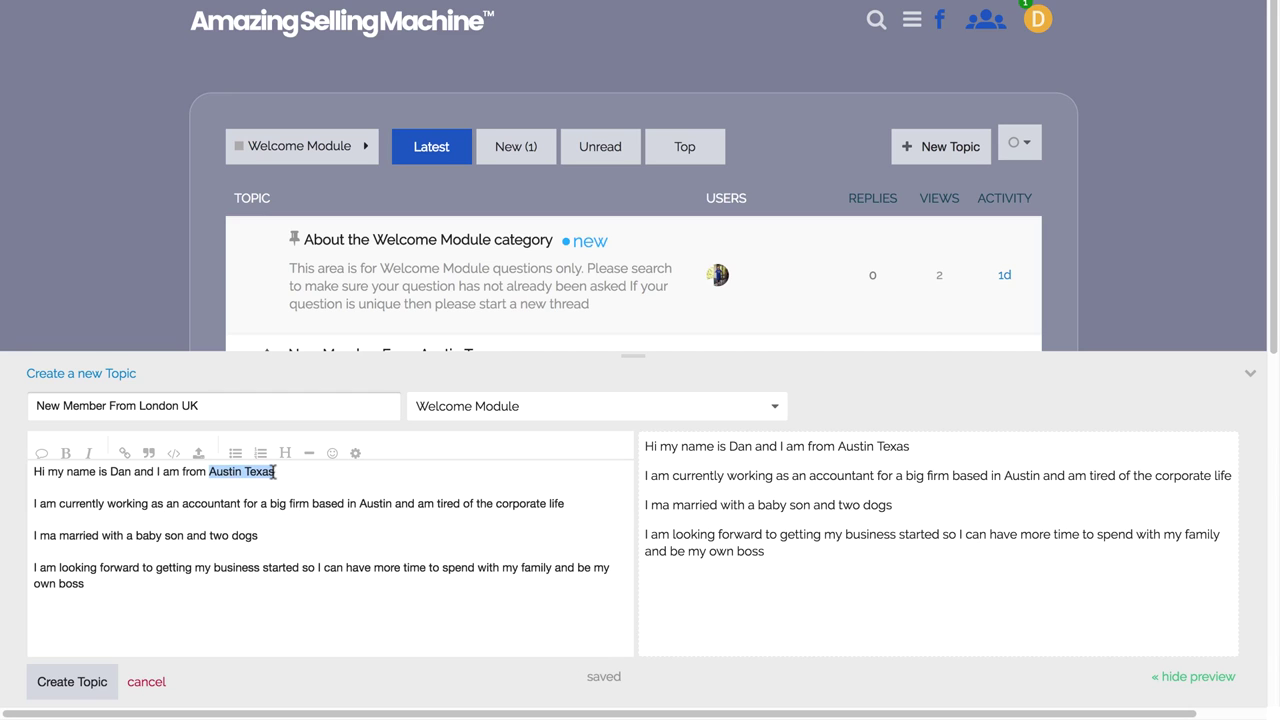
type("Lo")
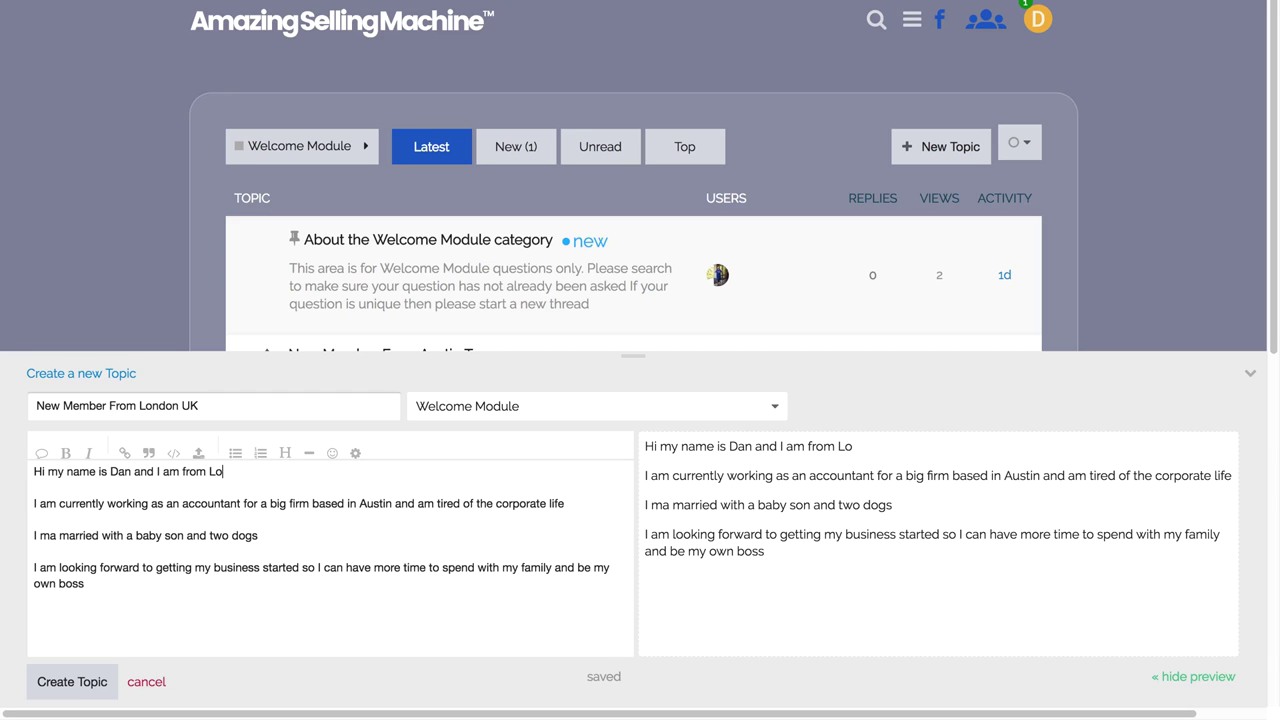
type("ndon UK")
left_click_drag(800, 551, 643, 446)
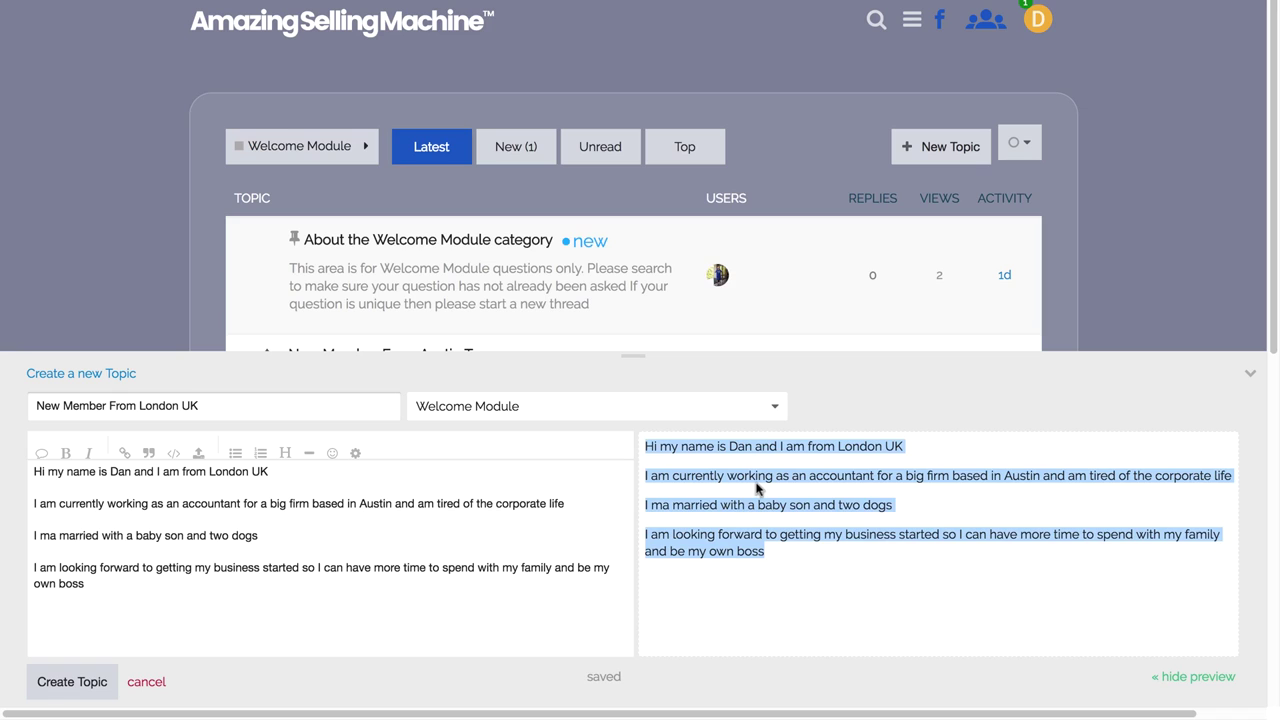
- Publish the New Member From London UK topic and return to the forum's main topic list
left_click(279, 540)
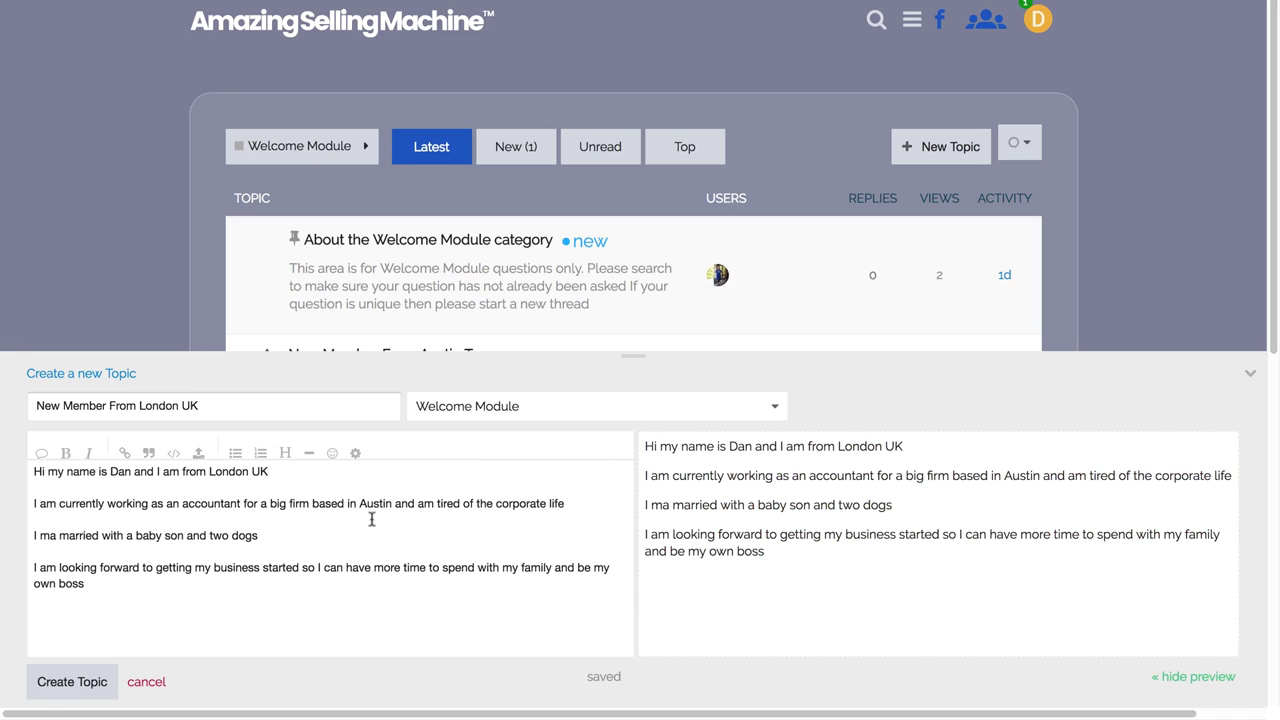
left_click(71, 684)
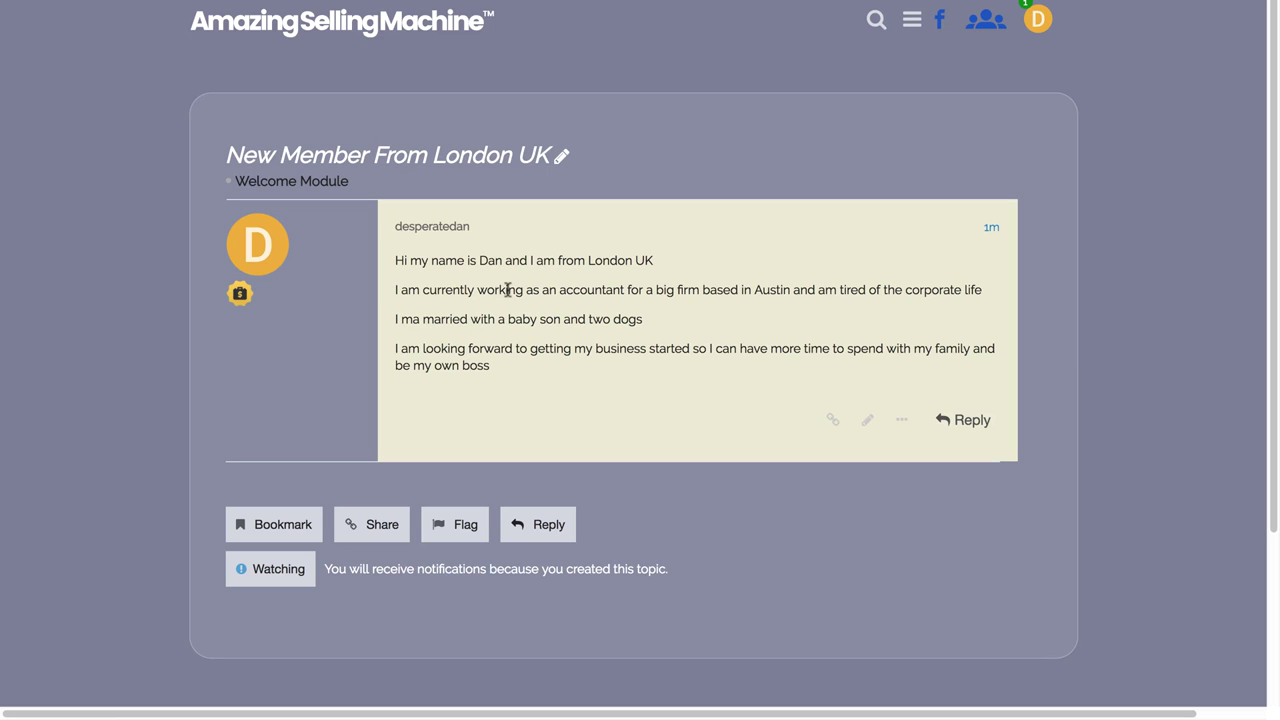
left_click(341, 29)
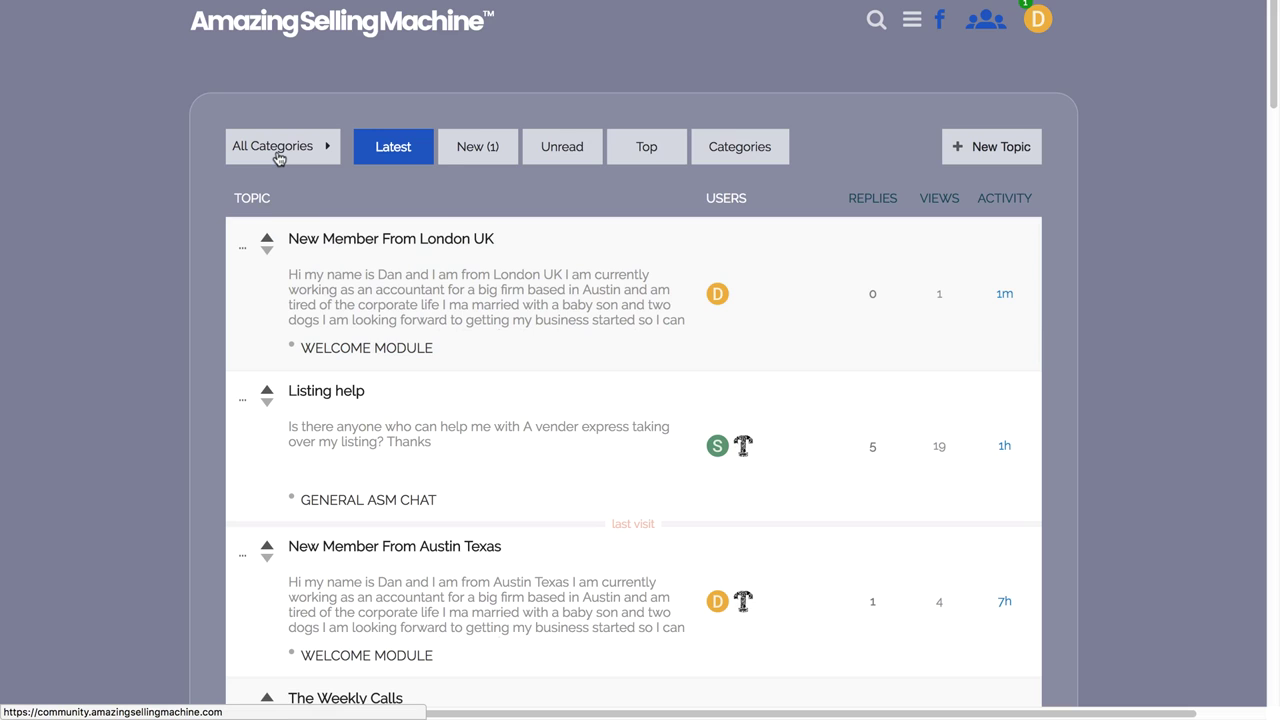
- Switch to the Module 1 category, open a blank new topic there and discard it
left_click(279, 159)
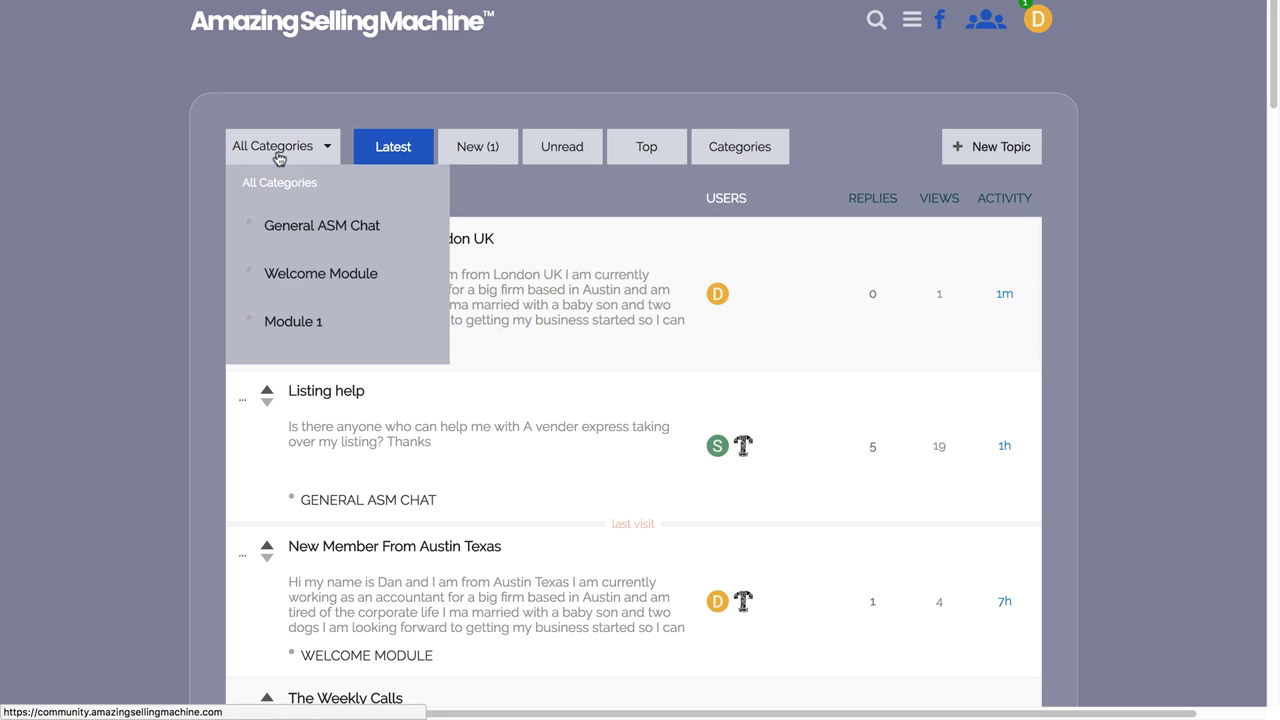
left_click(298, 327)
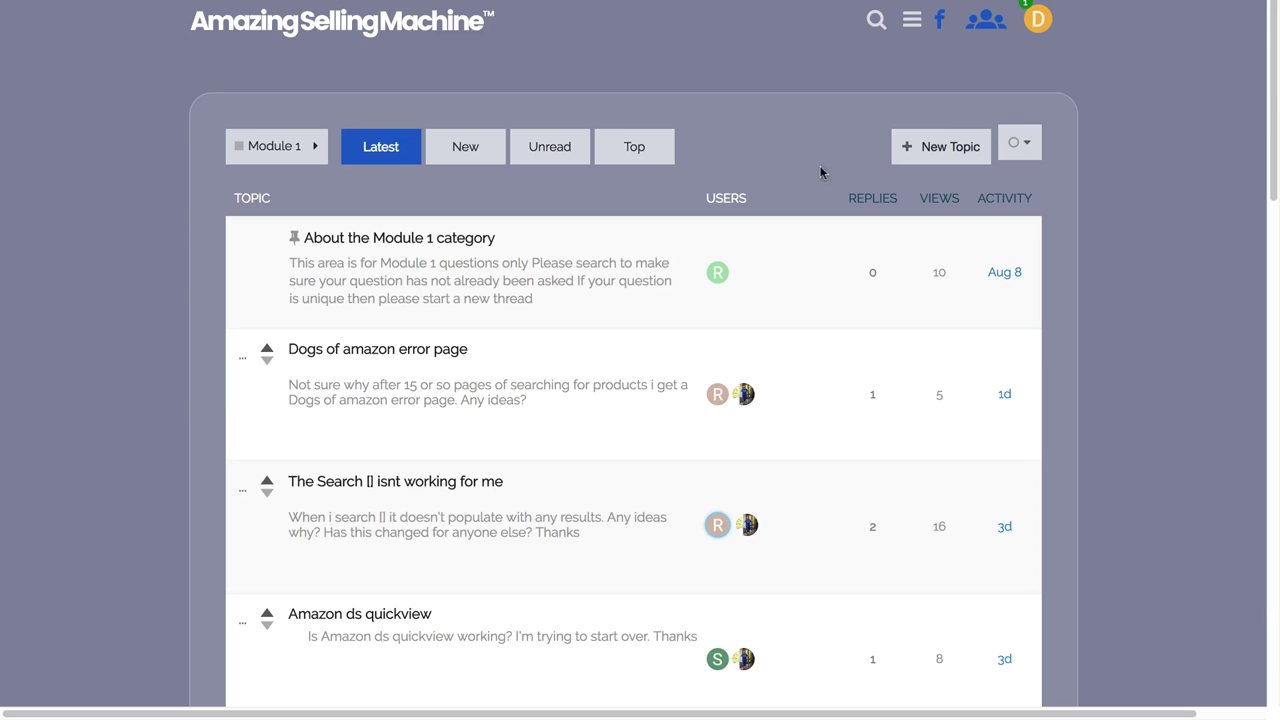
left_click(941, 148)
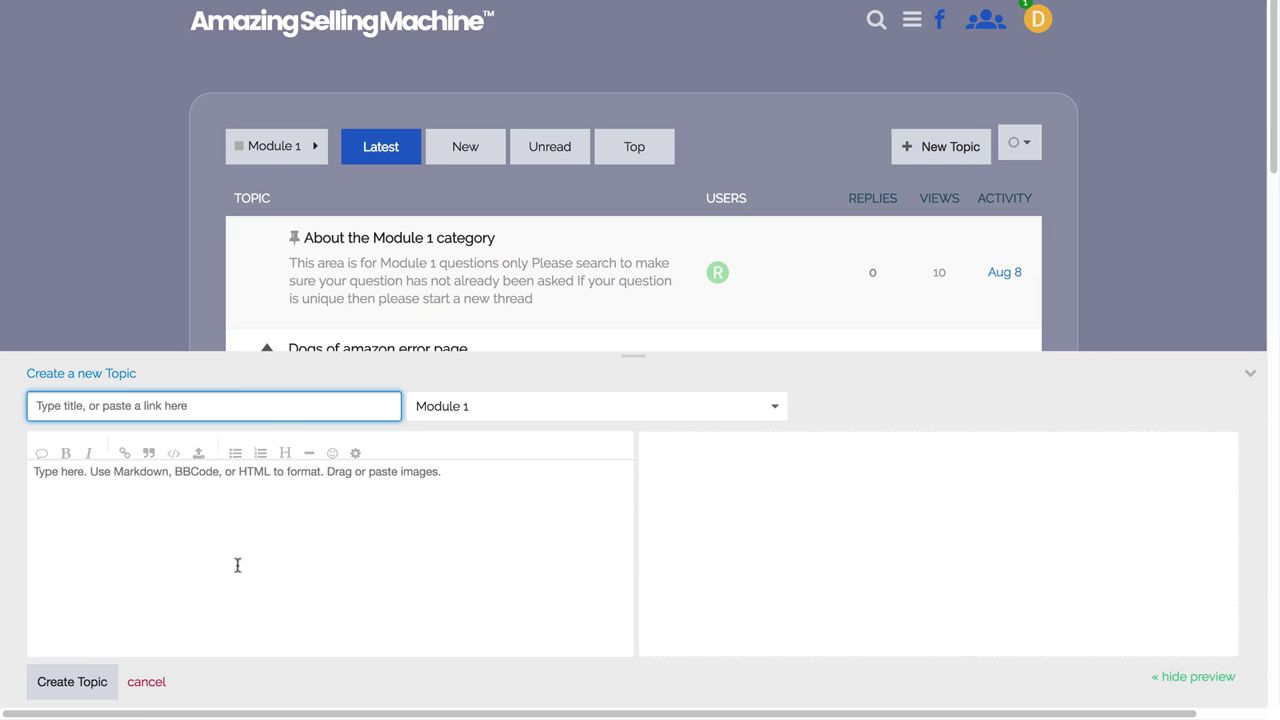
left_click(158, 683)
- Switch to the General ASM Chat category and open its Meet your Mentors topic
left_click(276, 146)
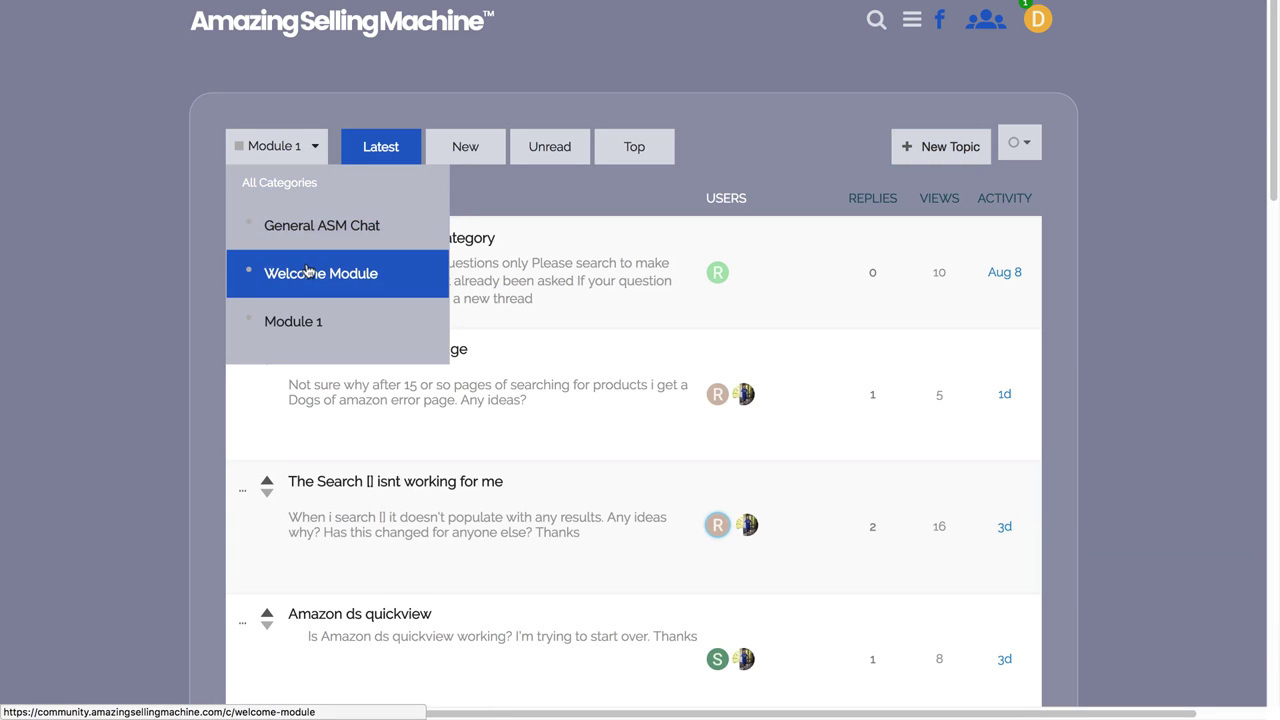
left_click(310, 230)
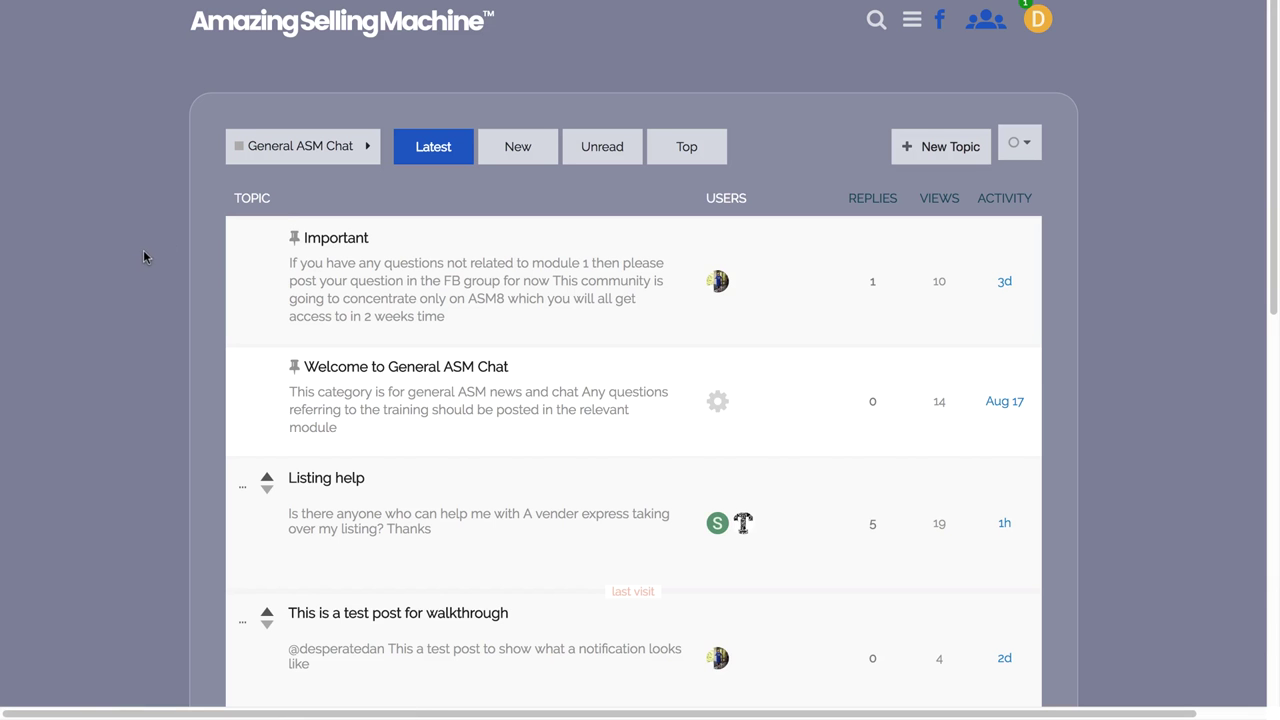
scroll(143, 256, "down", 5)
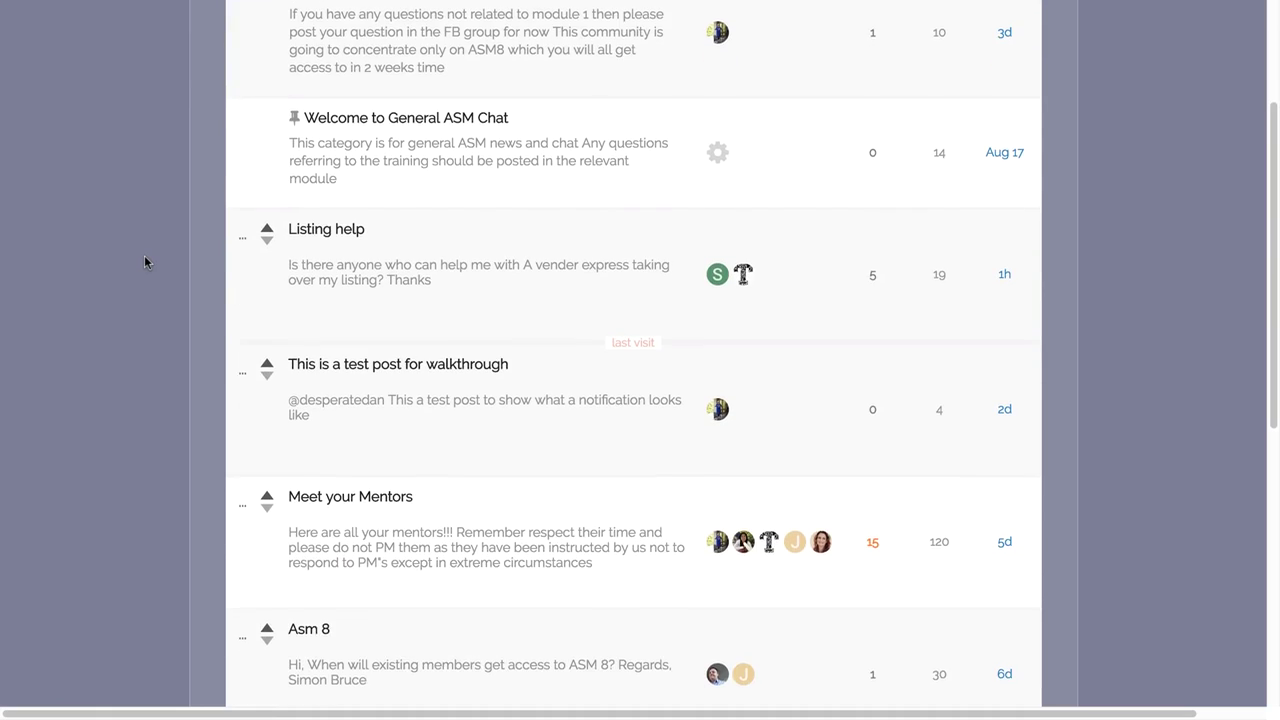
left_click(383, 270)
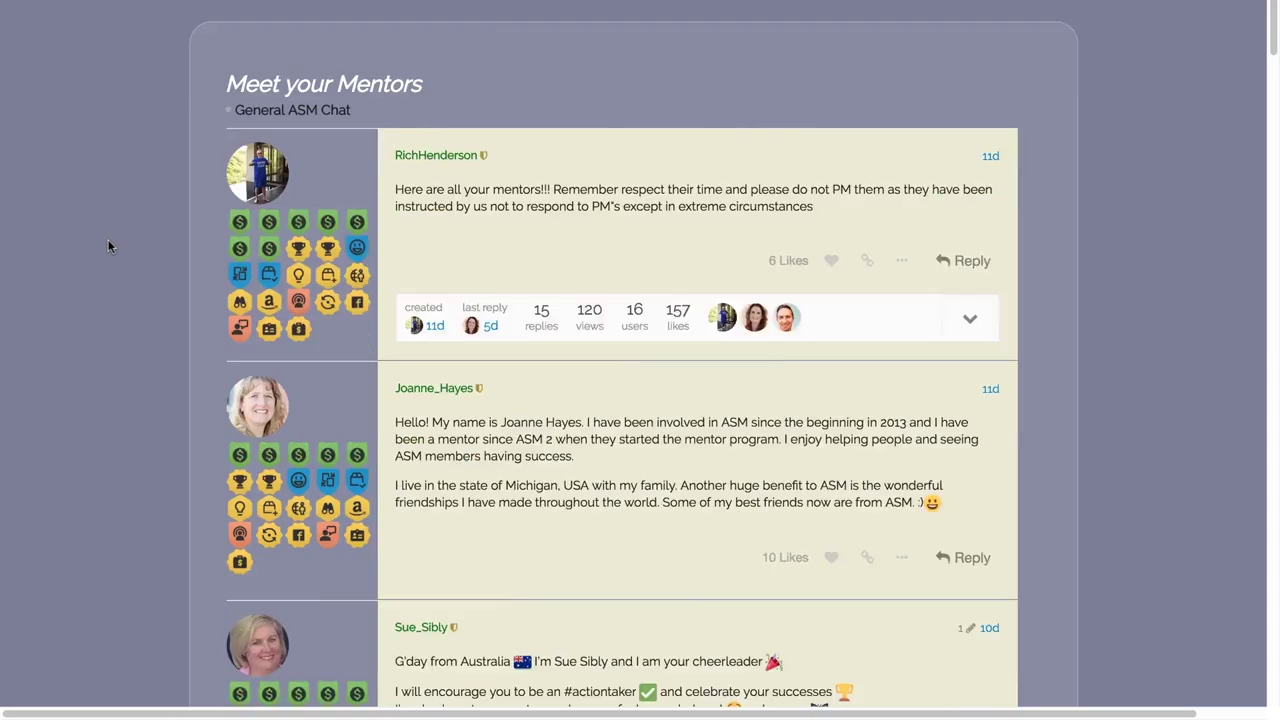
- Read through the mentors' introductions in the Meet your Mentors topic, highlight one mentor's username, and return to the main topic list
scroll(108, 242, "down", 10)
scroll(108, 242, "up", 10)
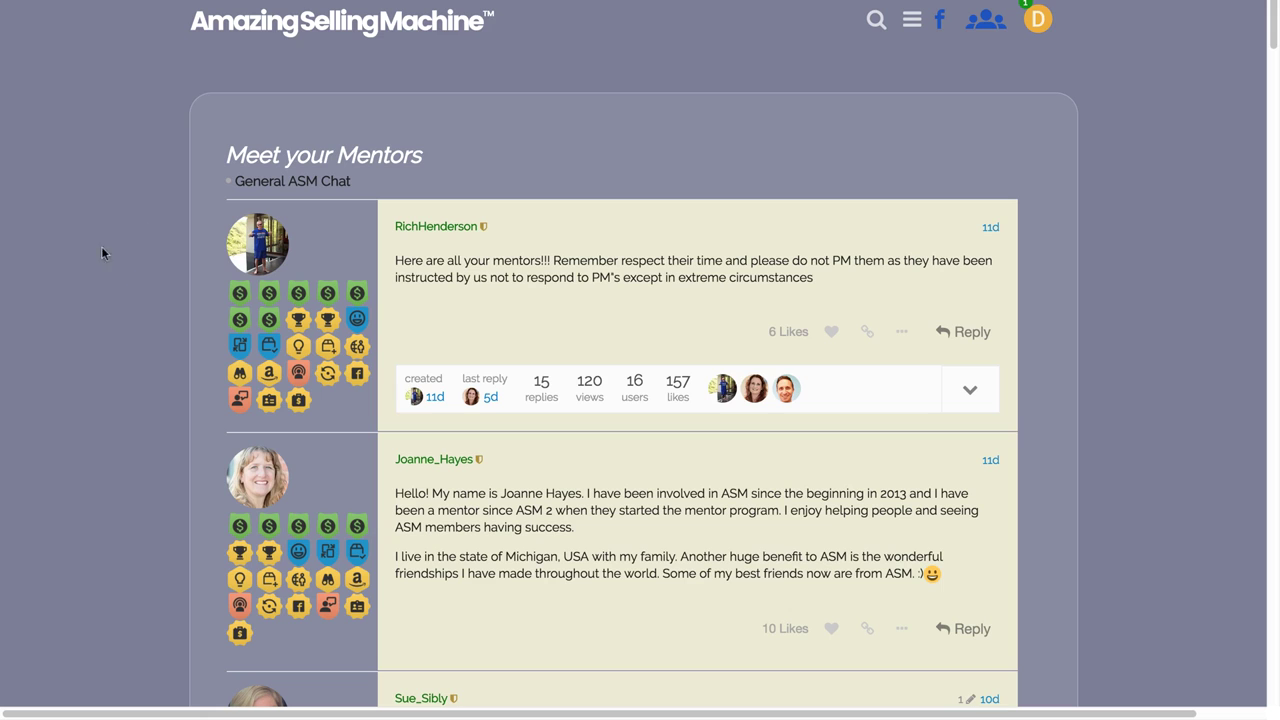
scroll(144, 233, "down", 3)
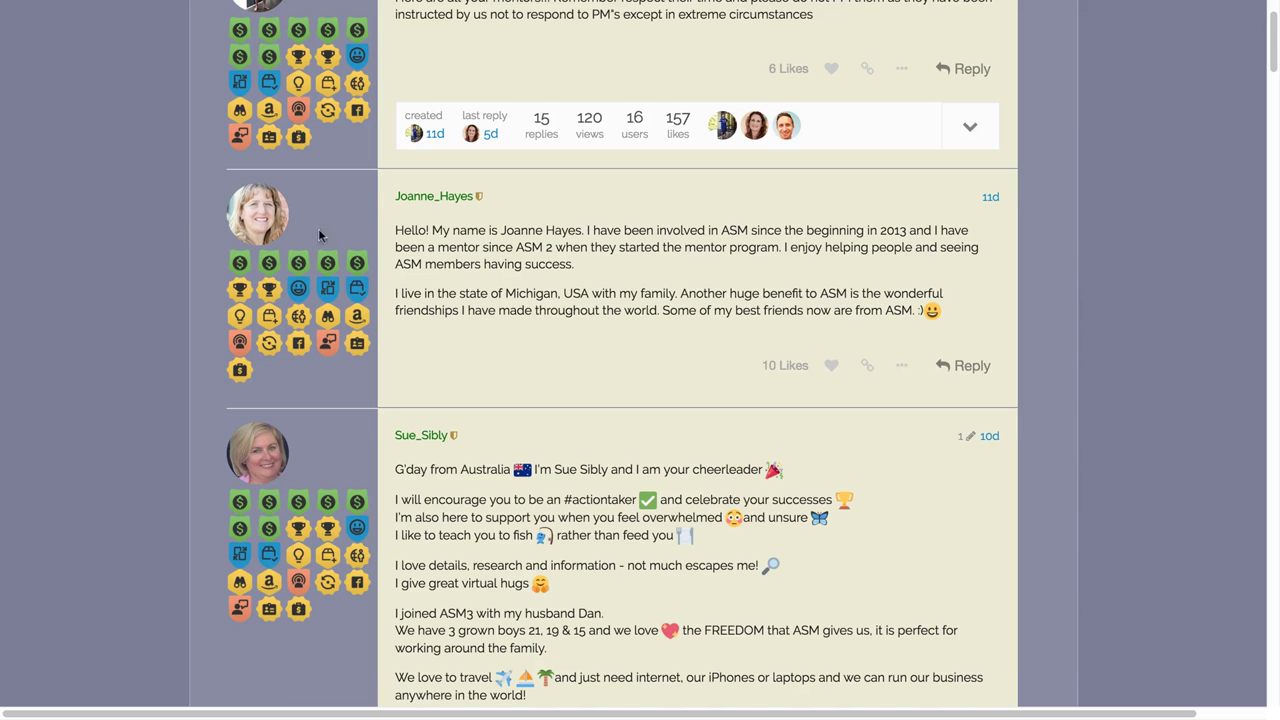
left_click_drag(398, 199, 474, 201)
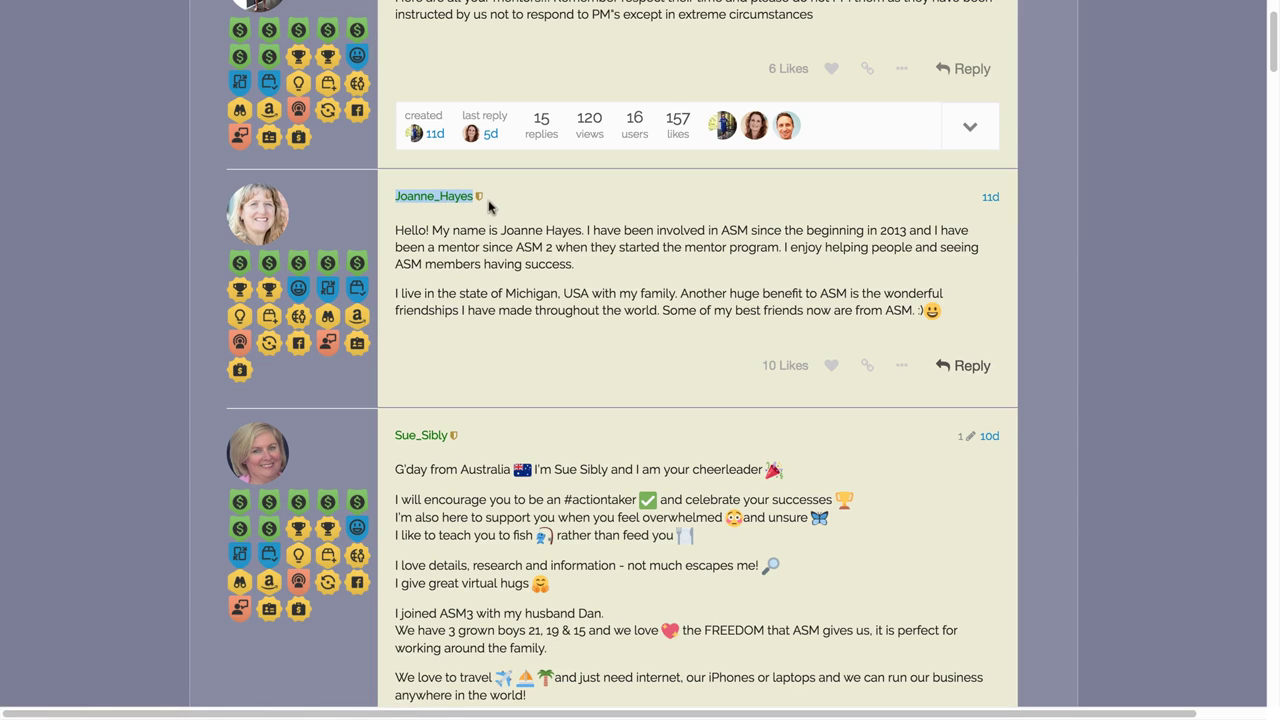
scroll(460, 265, "down", 2)
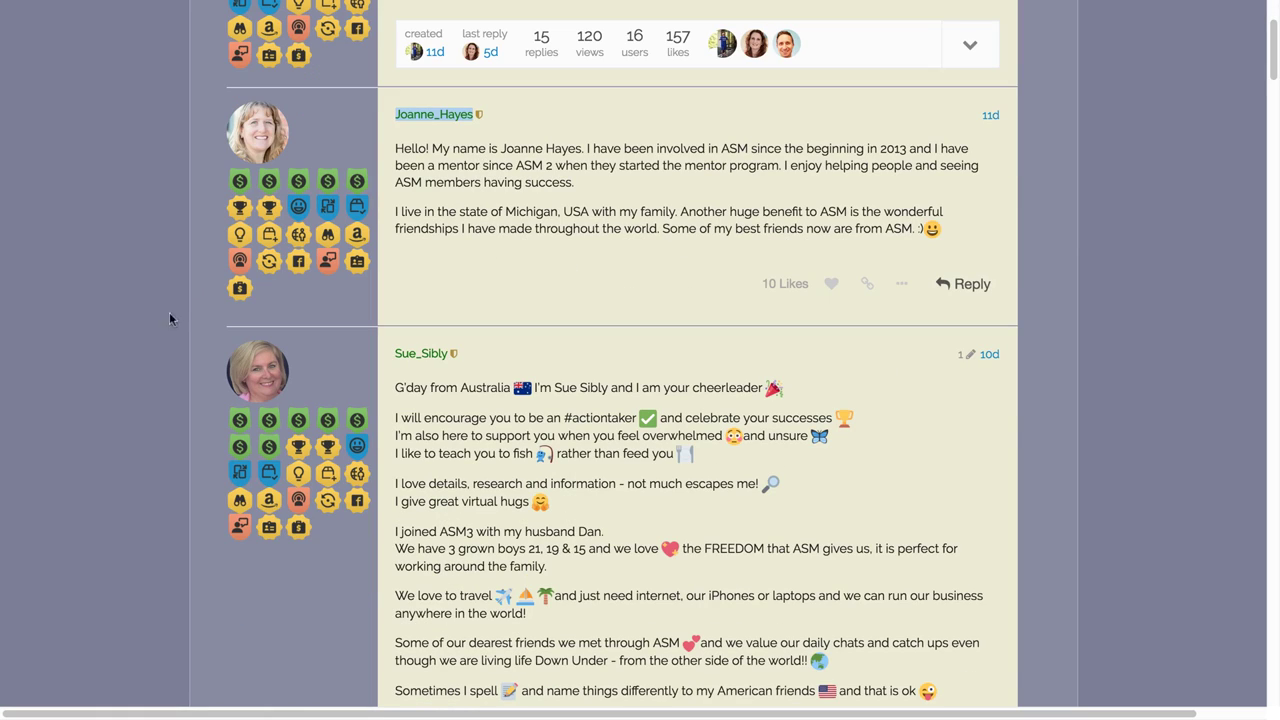
scroll(360, 28, "up", 8)
left_click(360, 28)
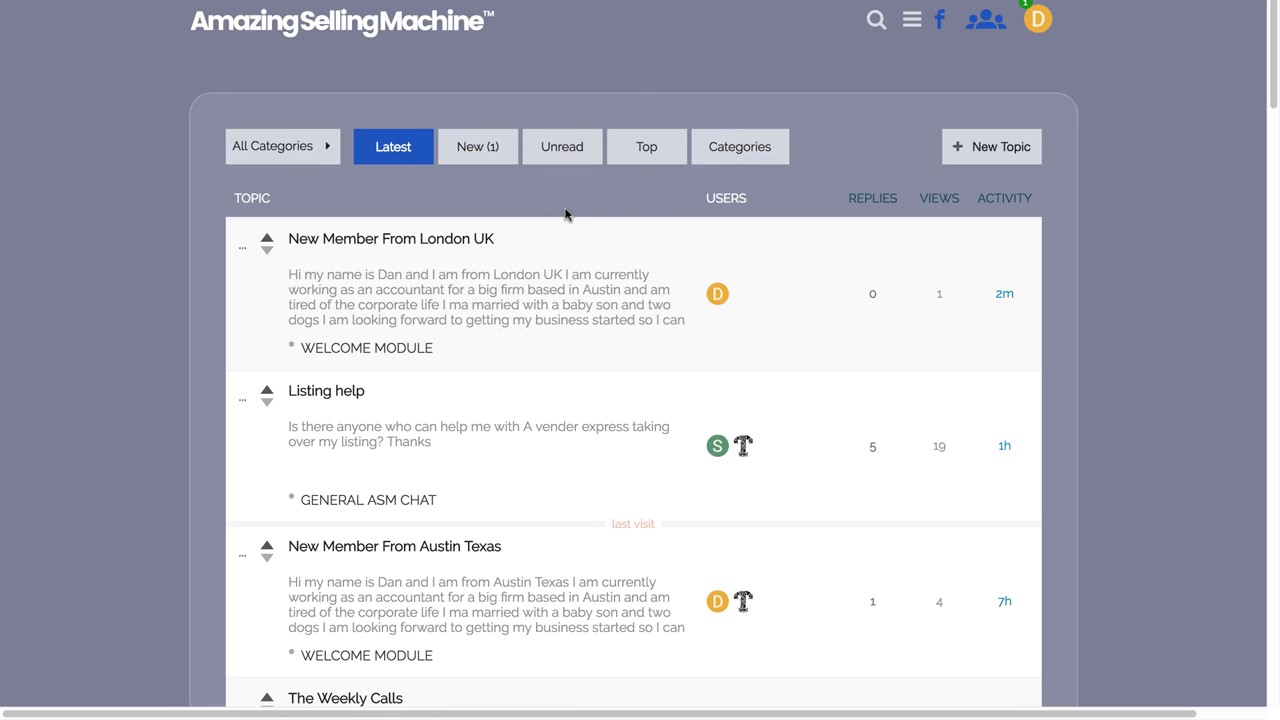
- View the new topics and the top topics across all categories, and check the available categories
left_click(466, 162)
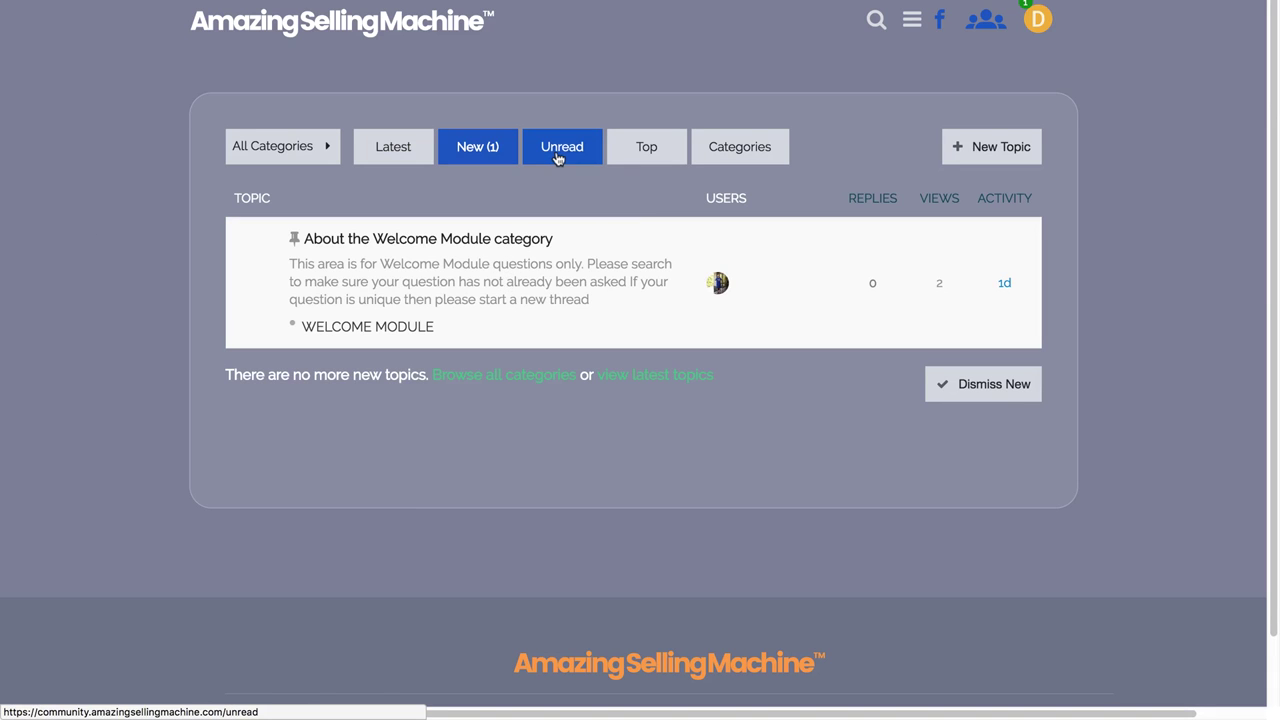
left_click(648, 156)
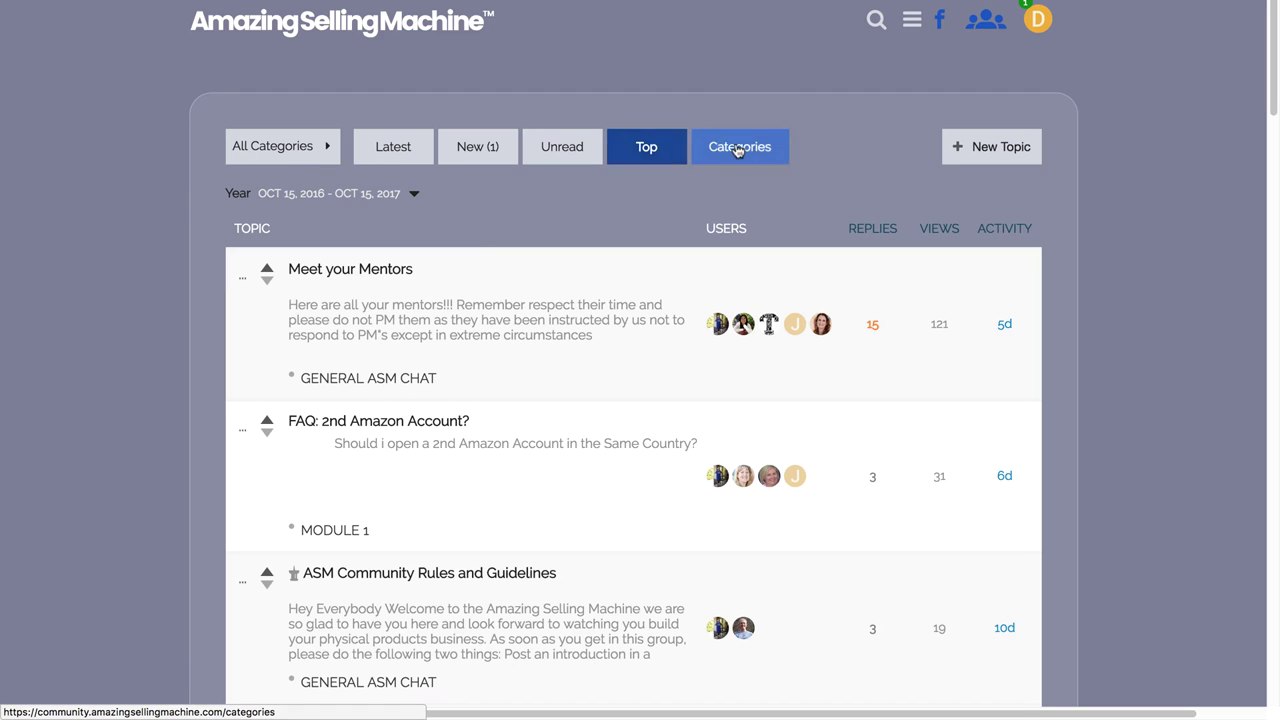
left_click(287, 158)
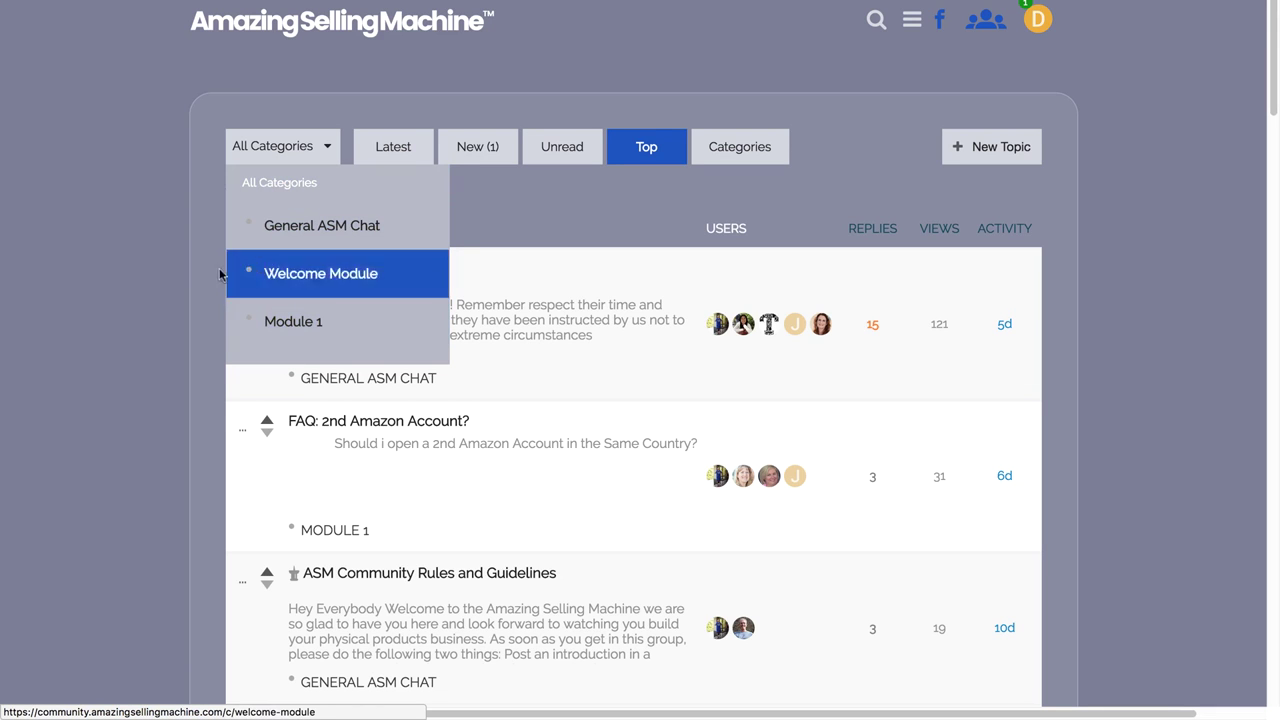
left_click(126, 269)
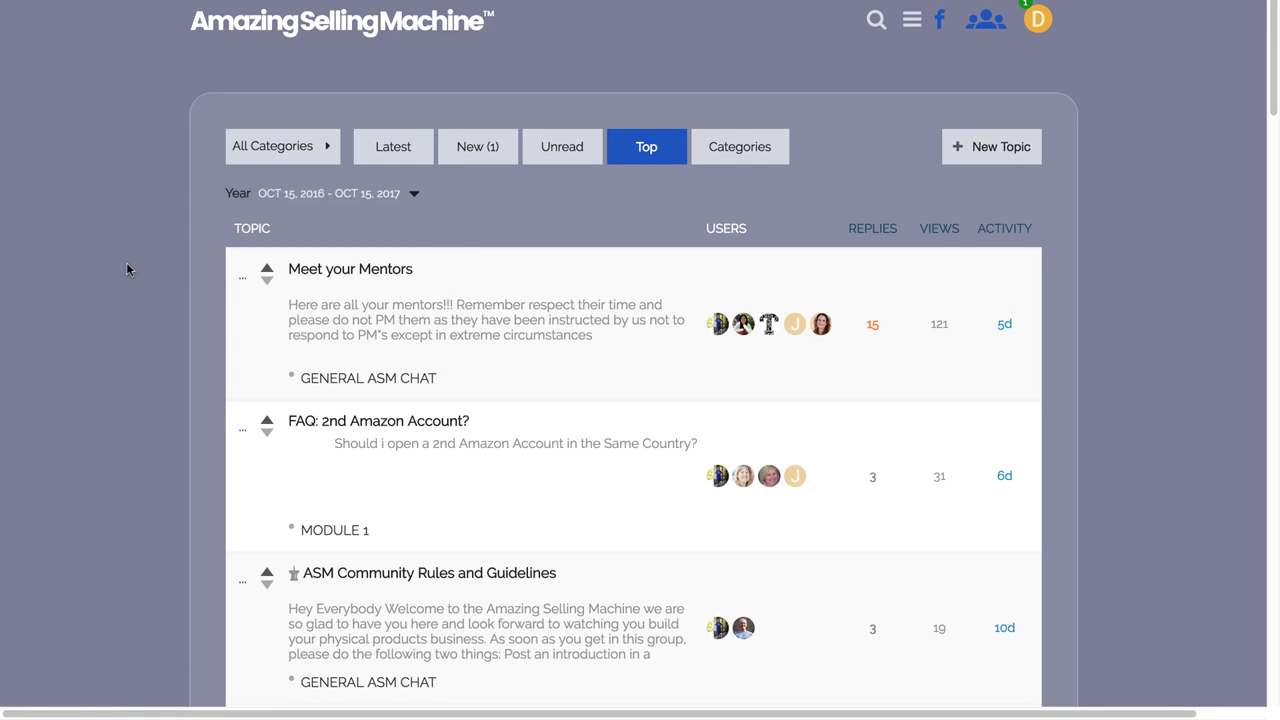
scroll(126, 269, "down", 1)
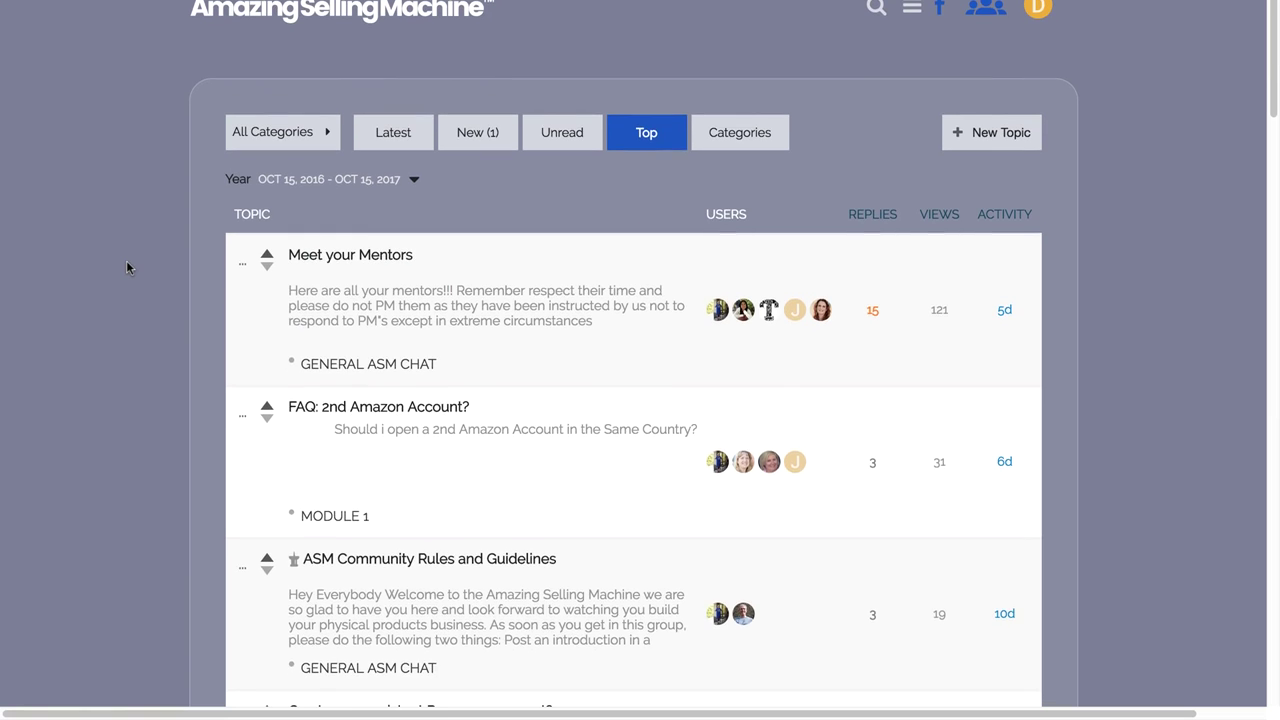
- Open The Weekly Calls topic in the Welcome Module category and post the reply "Thank you for the information"
left_click(282, 150)
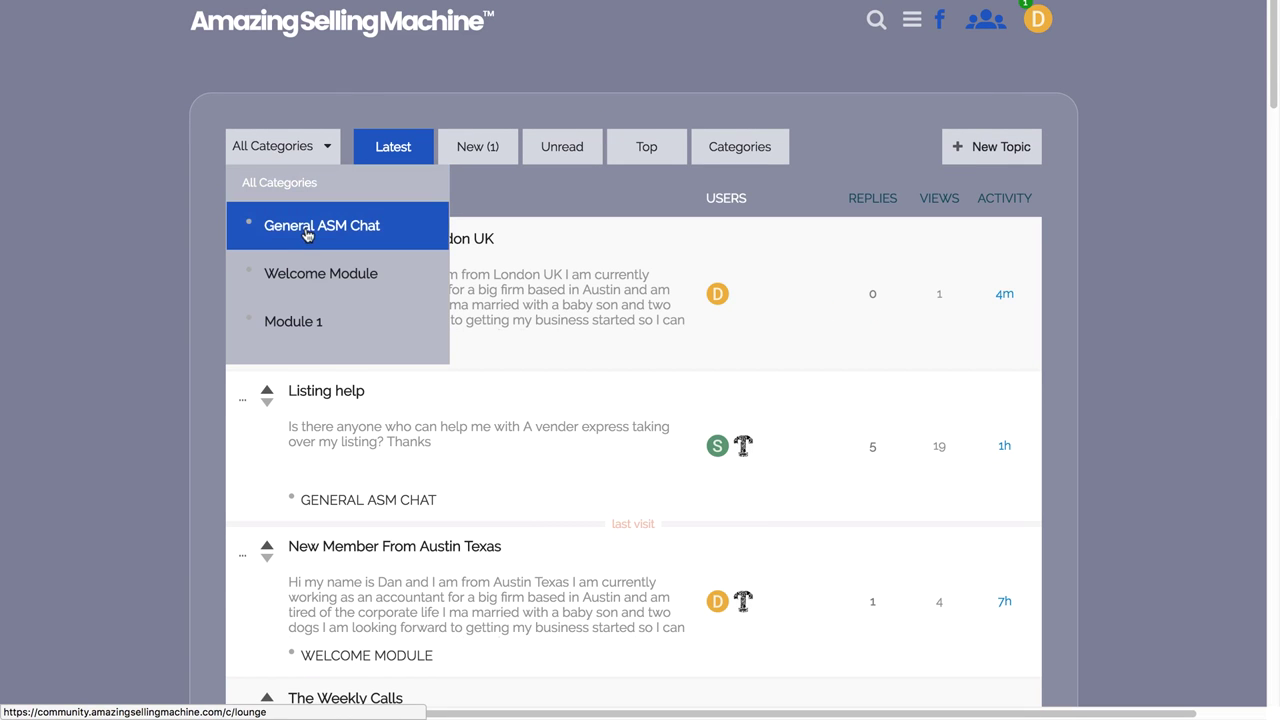
left_click(309, 271)
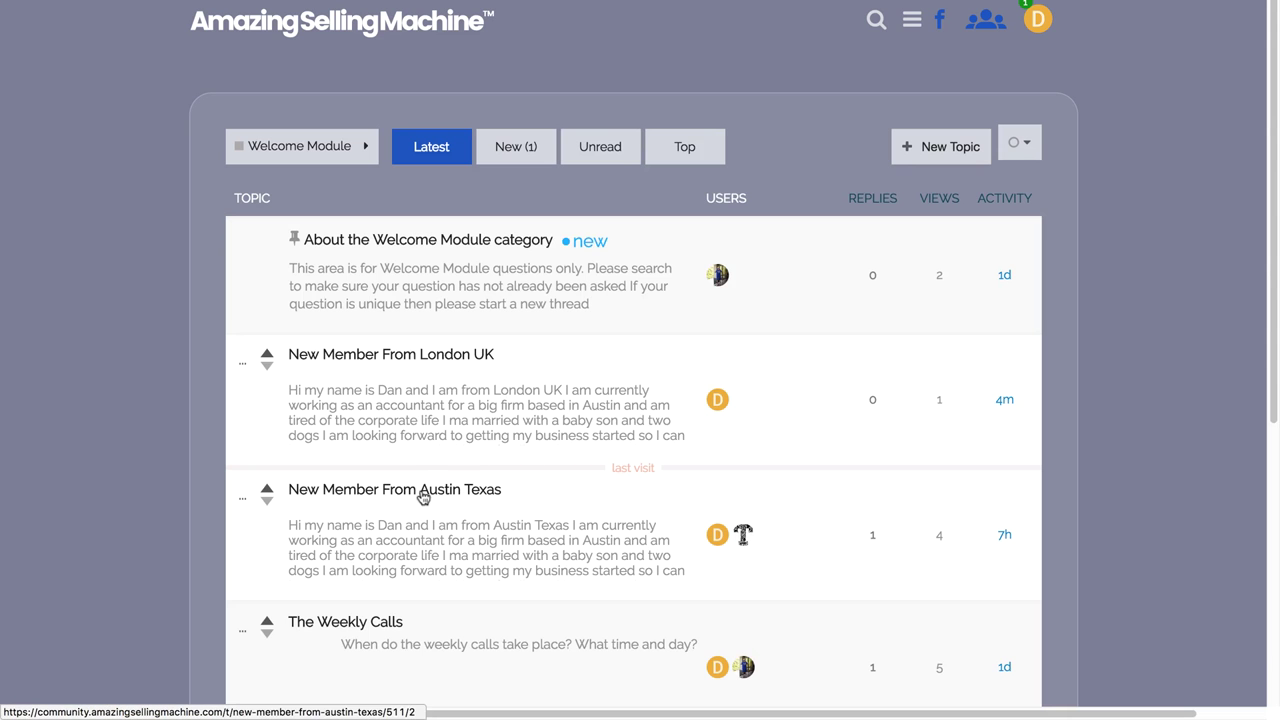
scroll(423, 491, "down", 3)
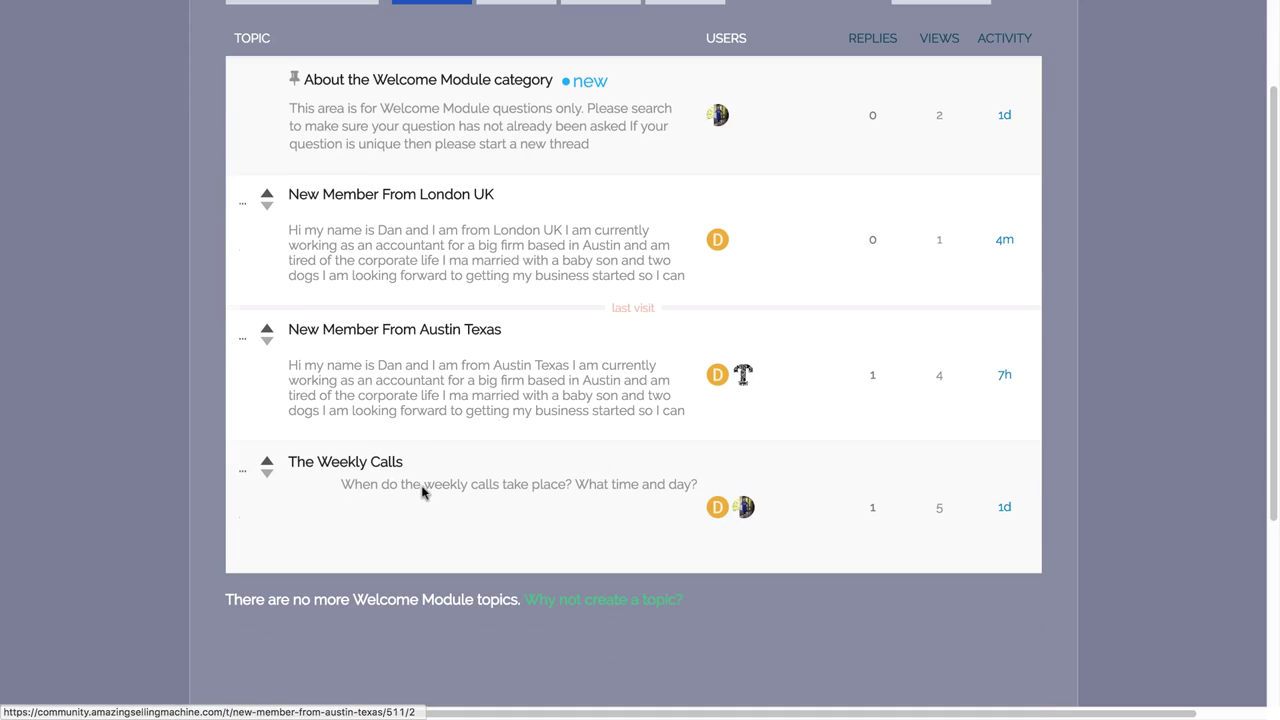
left_click(376, 463)
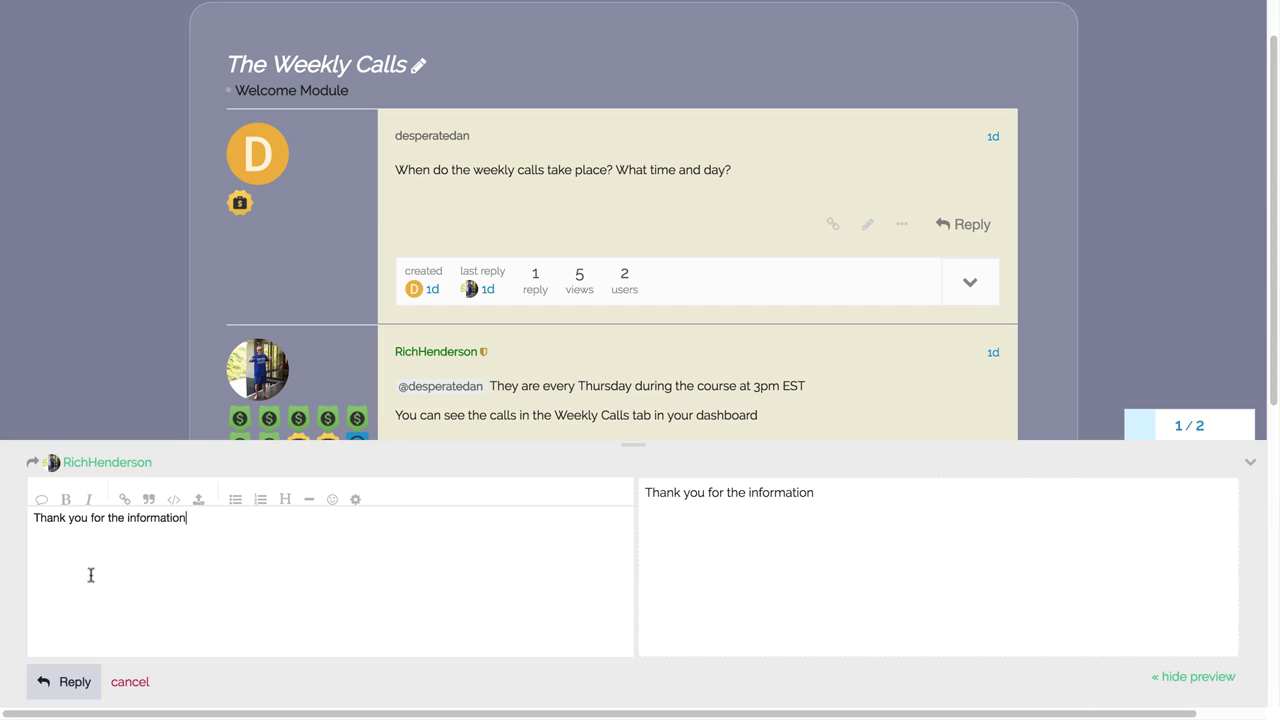
left_click(87, 668)
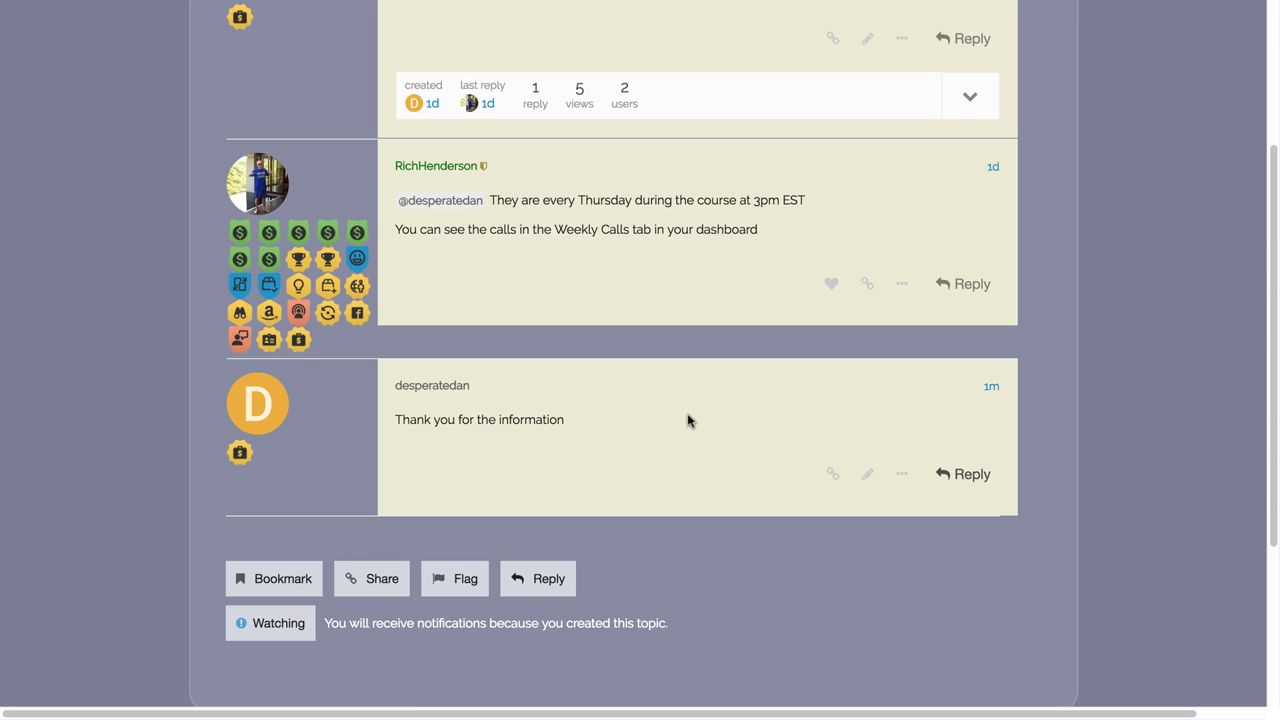
- Reply to the mentor's post about the call schedule, mentioning its author by username above the text "Thank you so much"
left_click(966, 285)
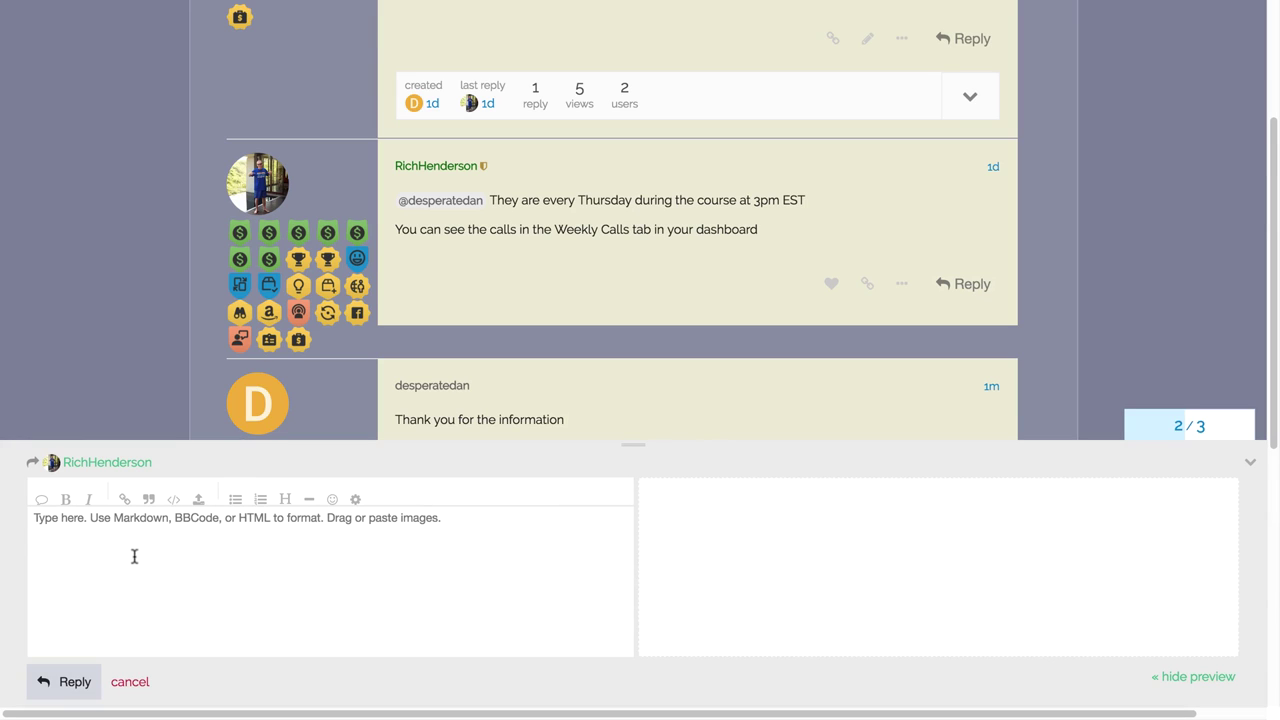
type("@")
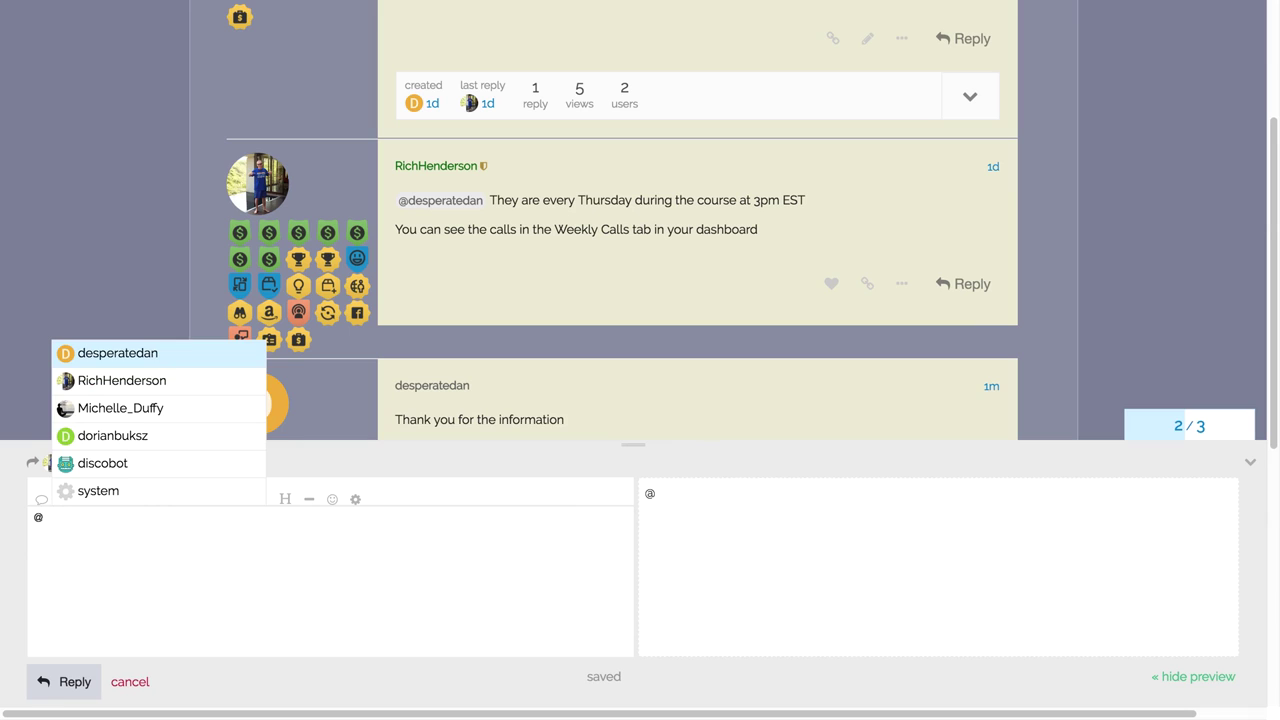
type("Rich")
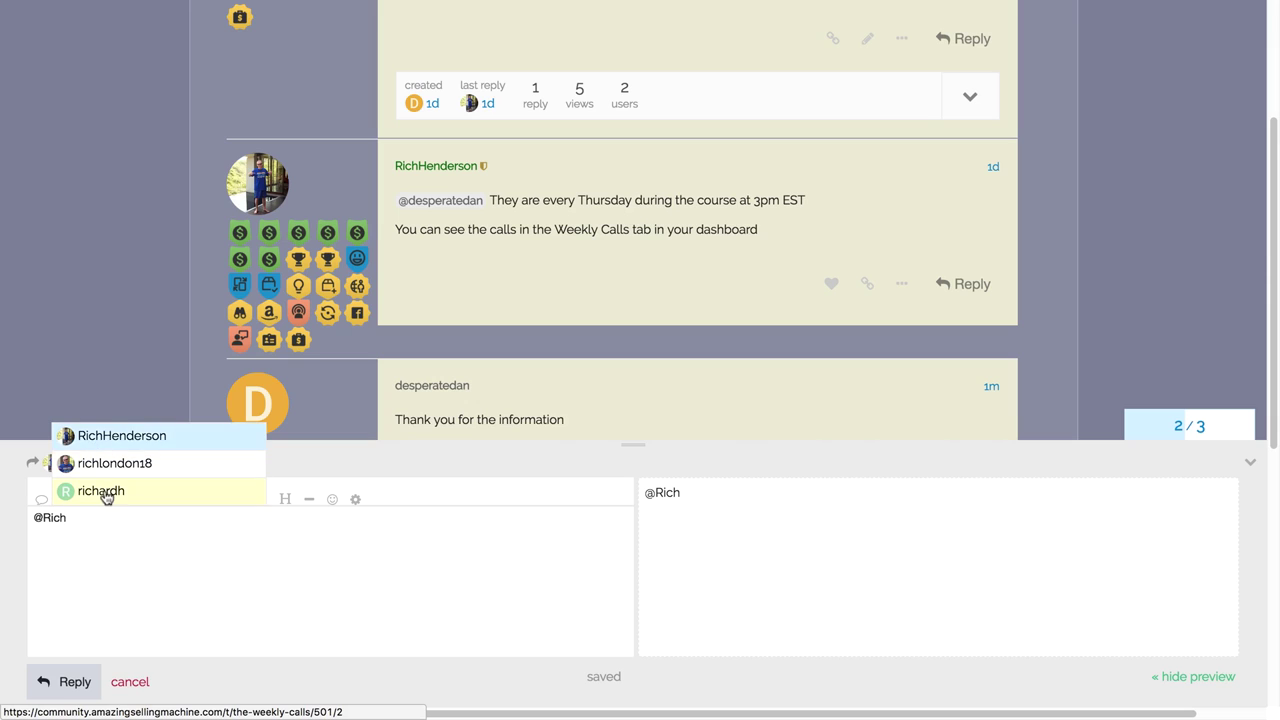
left_click(106, 440)
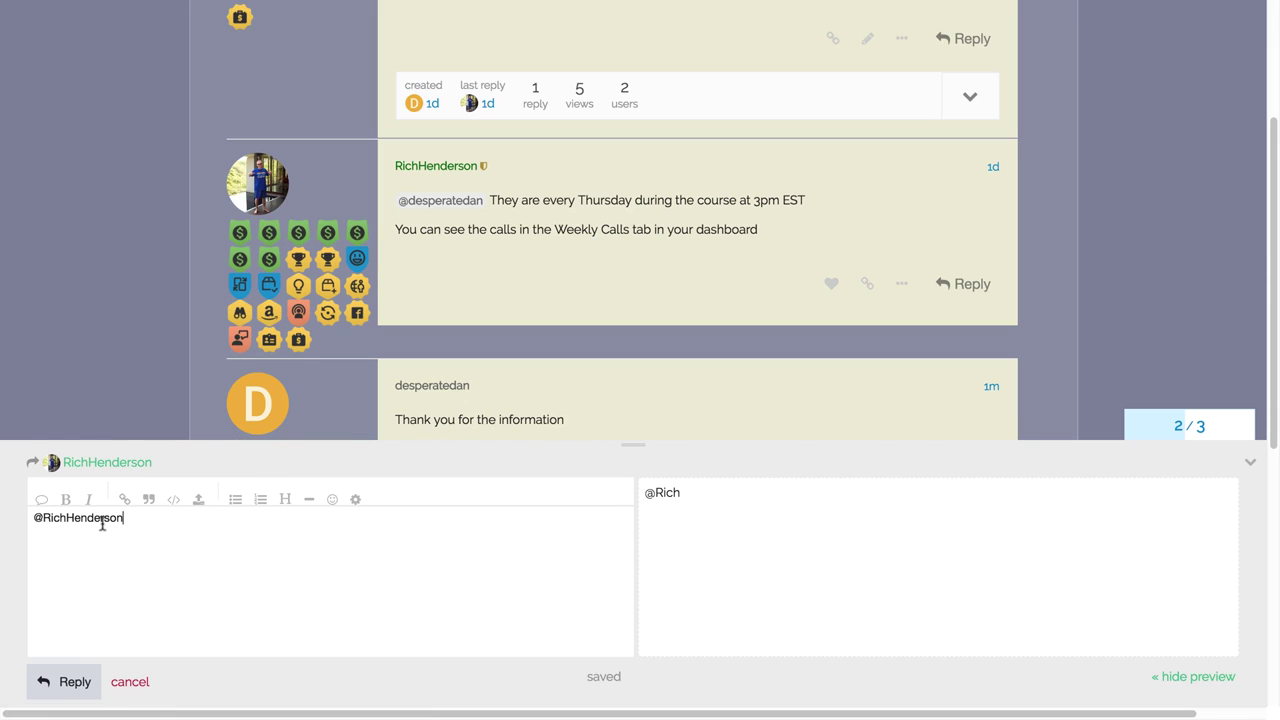
key("Return")
key("Return")
type("Th")
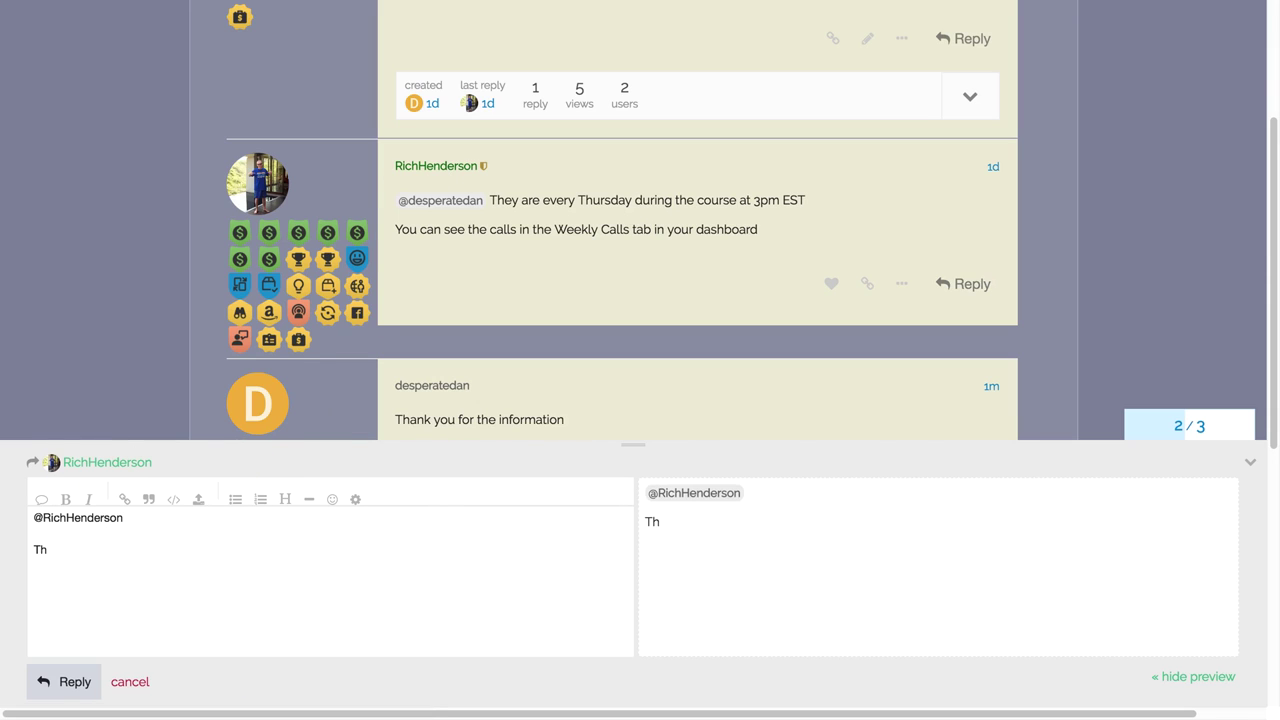
type("ank you so much")
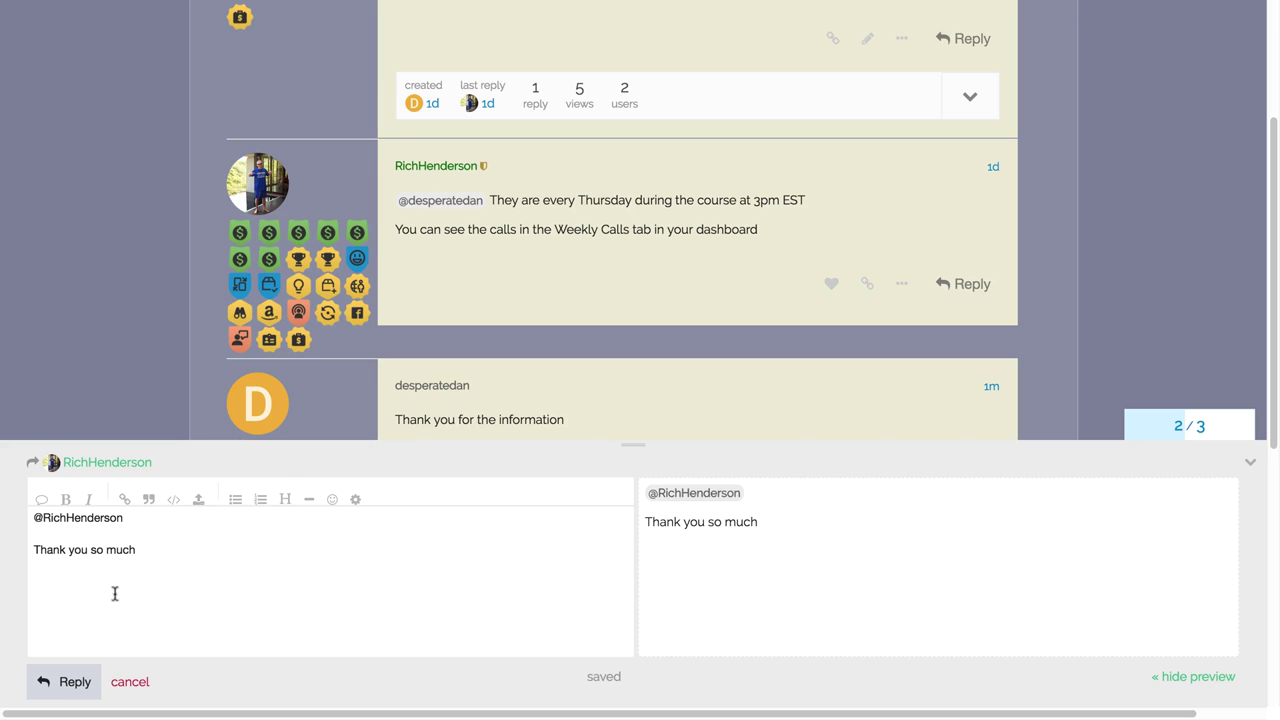
left_click(70, 682)
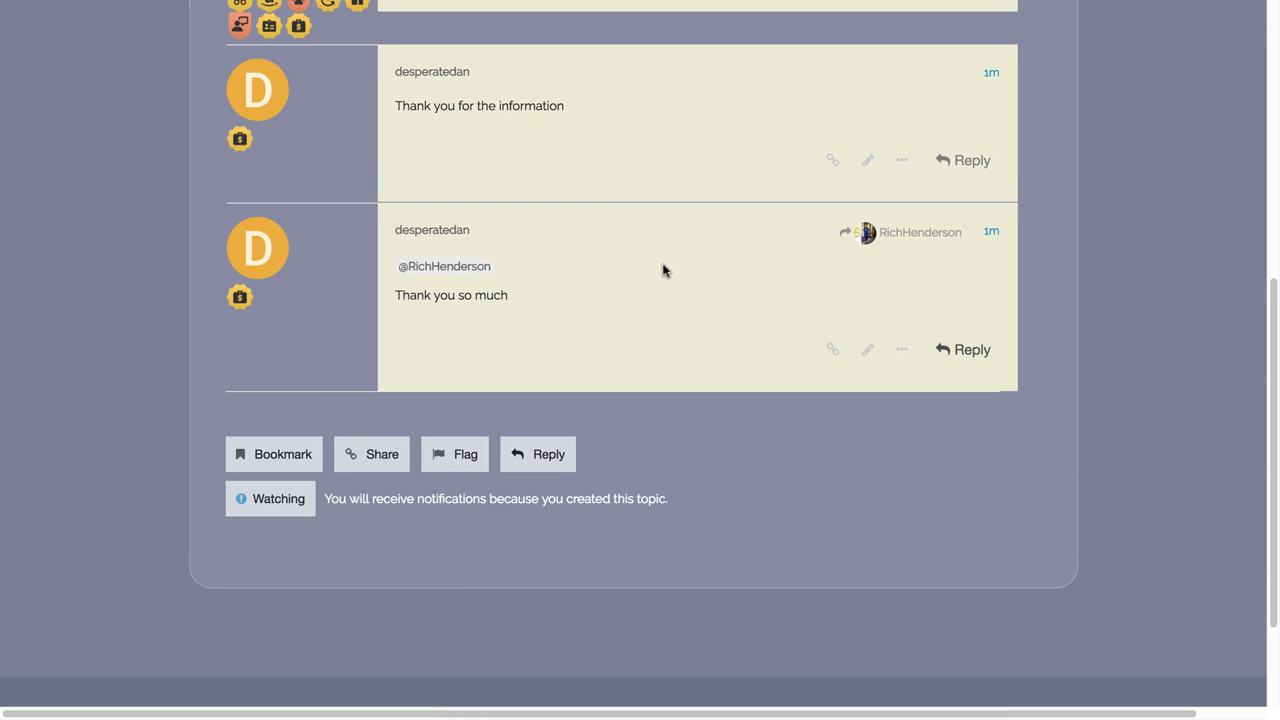
- Return to the main topic list and check the first and last post times of The Weekly Calls topic
scroll(647, 309, "up", 6)
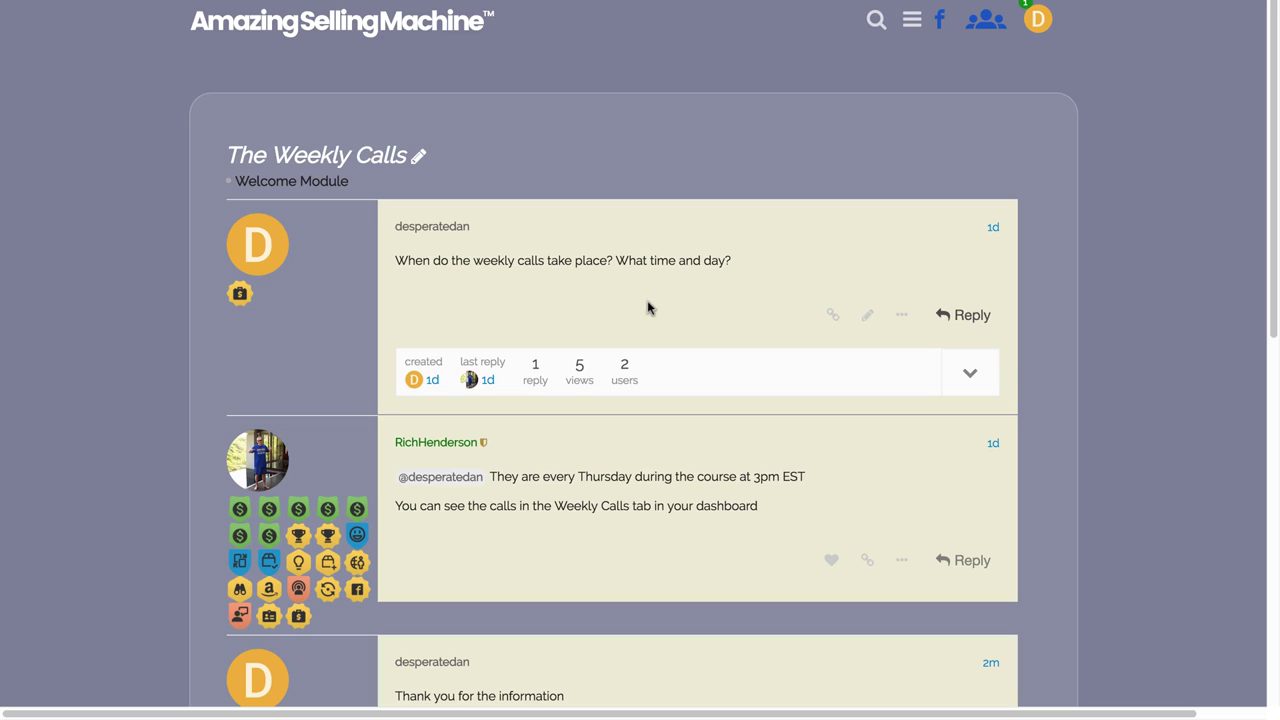
left_click(265, 22)
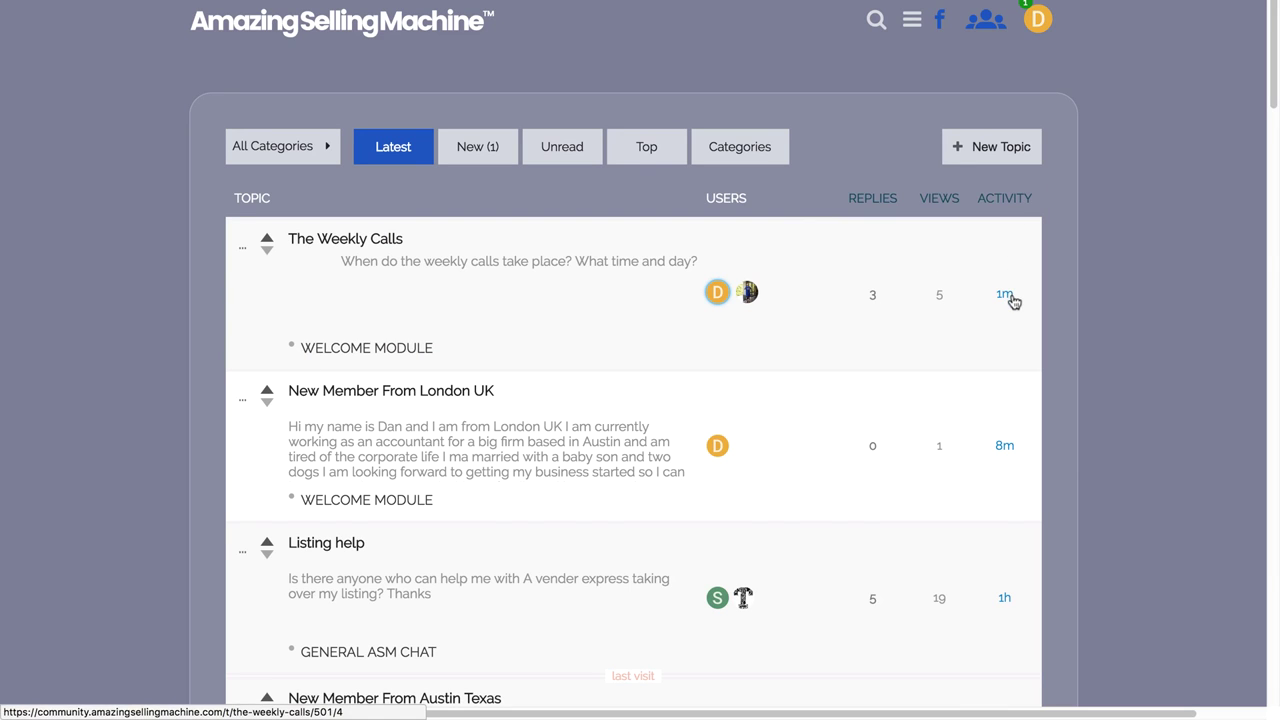
mouse_move(1012, 304)
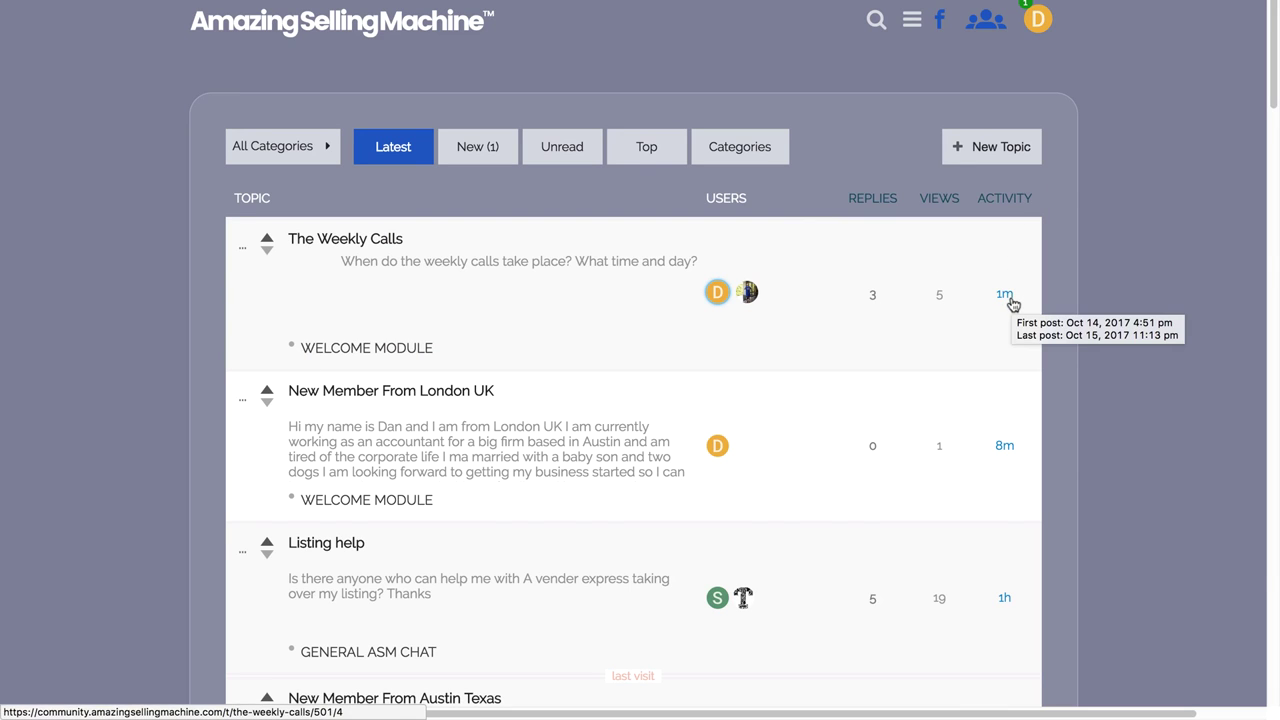
- Switch from the General ASM Chat category to the Welcome Module category's topic list
left_click(305, 148)
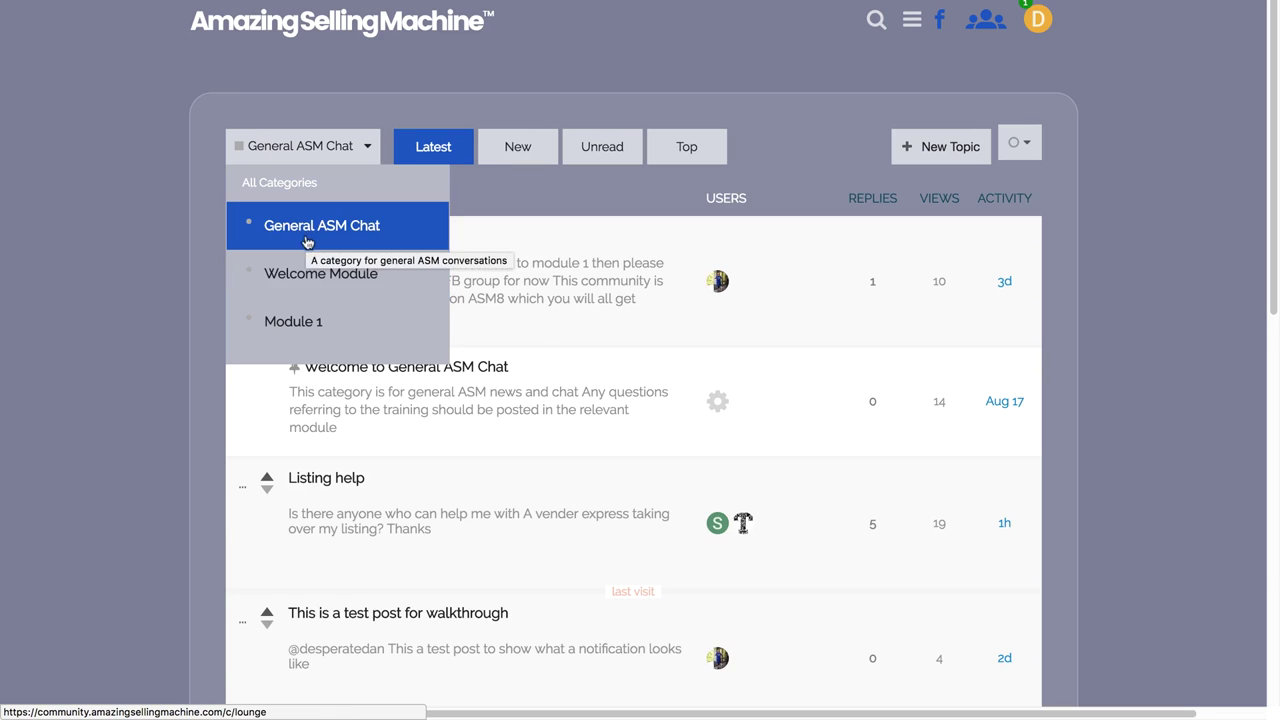
left_click(311, 284)
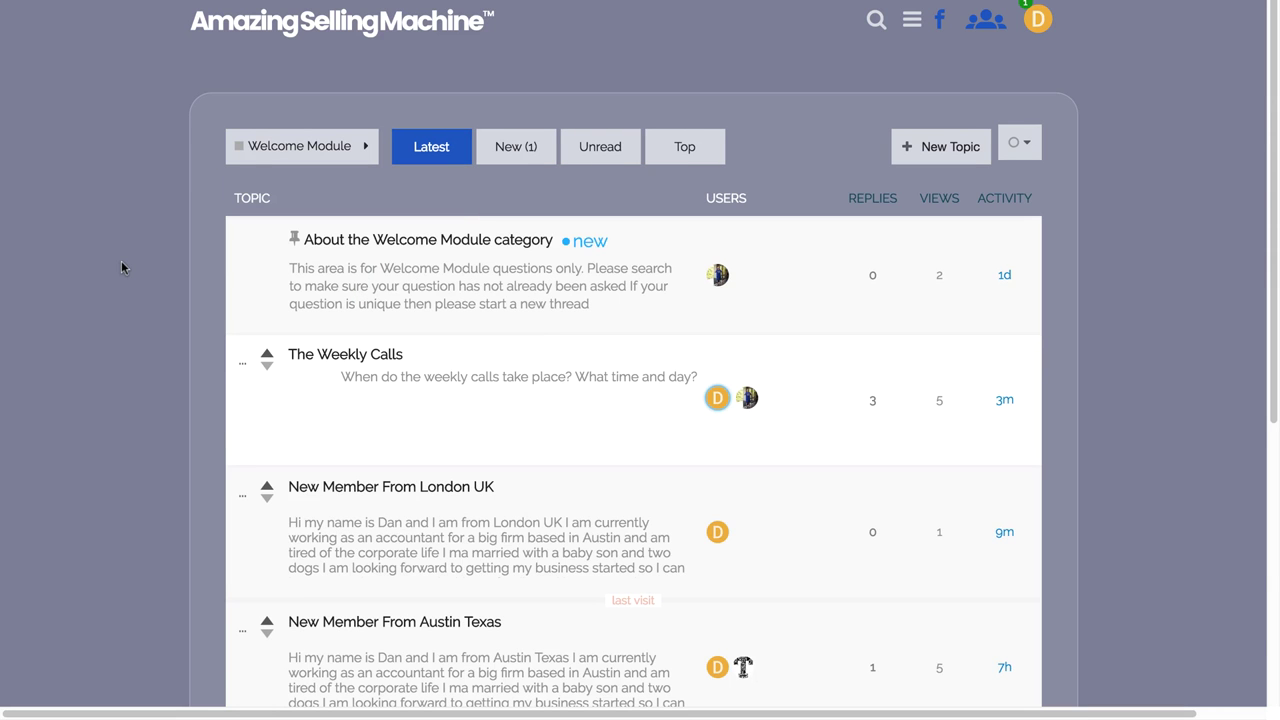